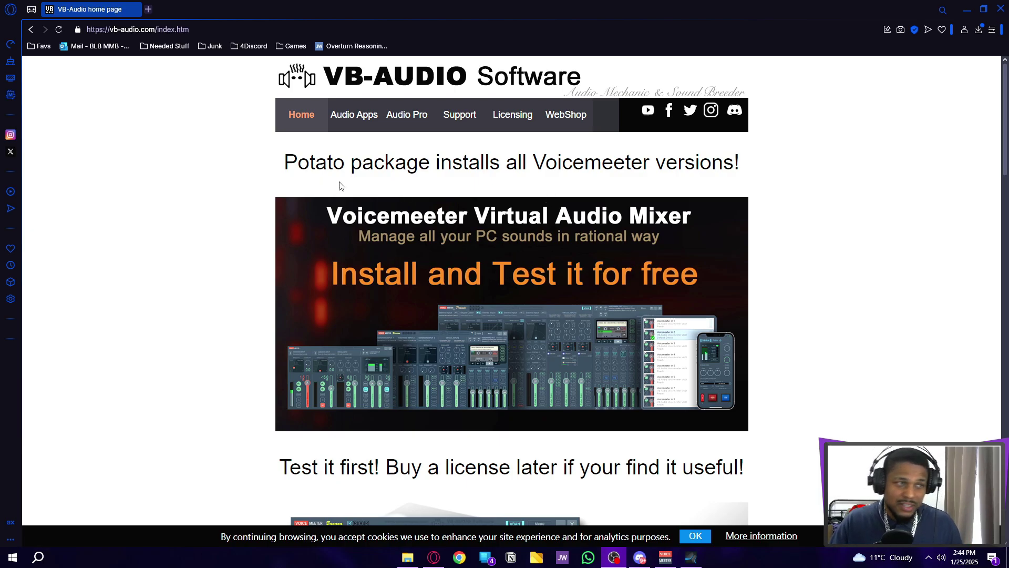
Open the Voicemeeter Banana page among VB-Audio's audio apps and look over the mixer presentation.
click(329, 112)
click(459, 153)
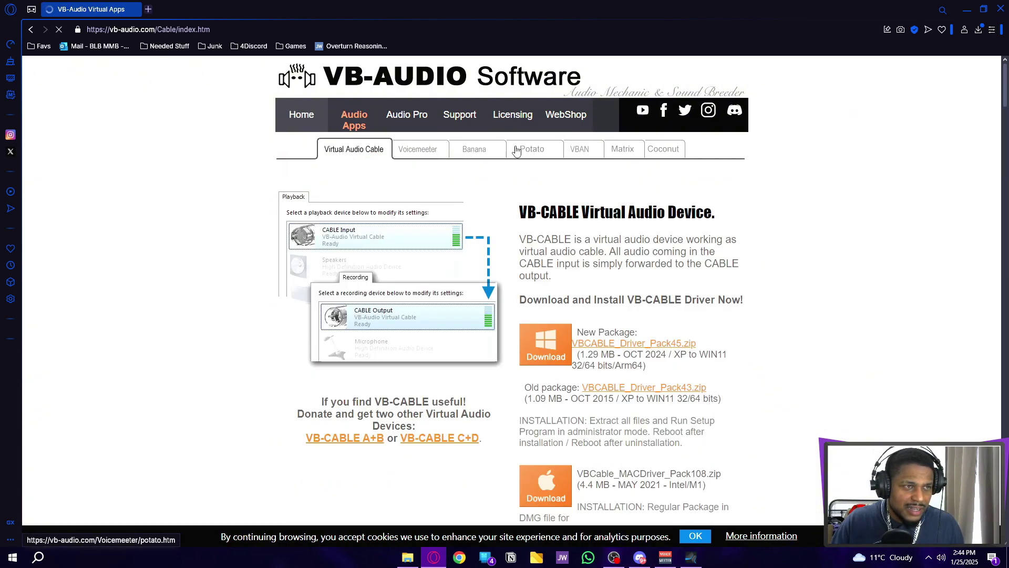
scroll(513, 356, down, 3)
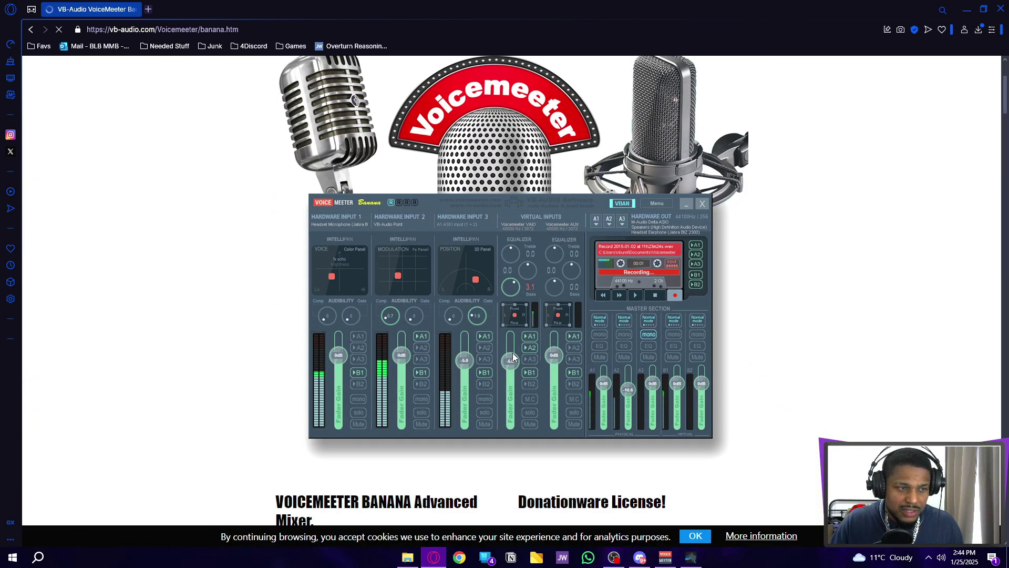
scroll(538, 360, up, 1)
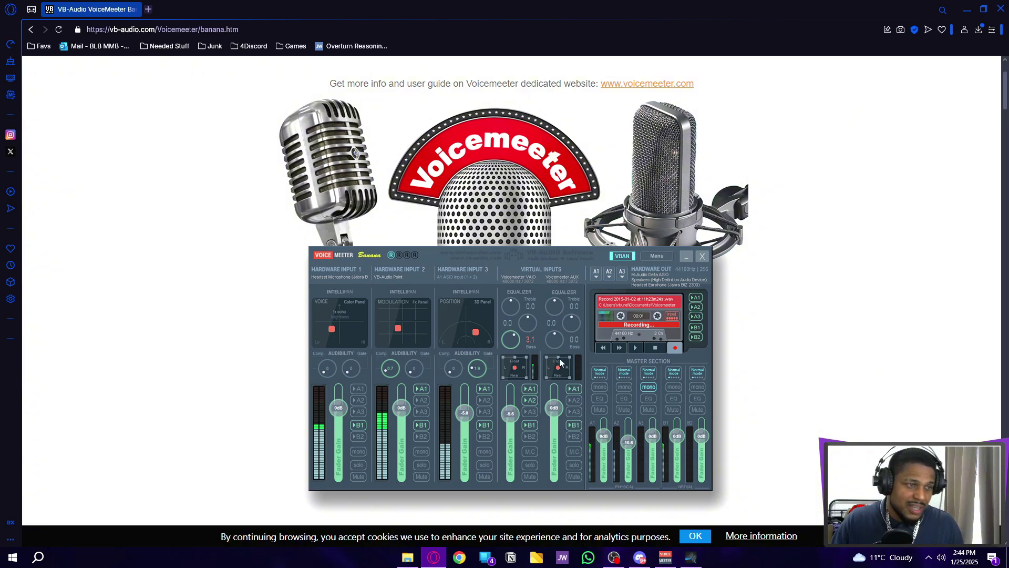
scroll(446, 318, up, 2)
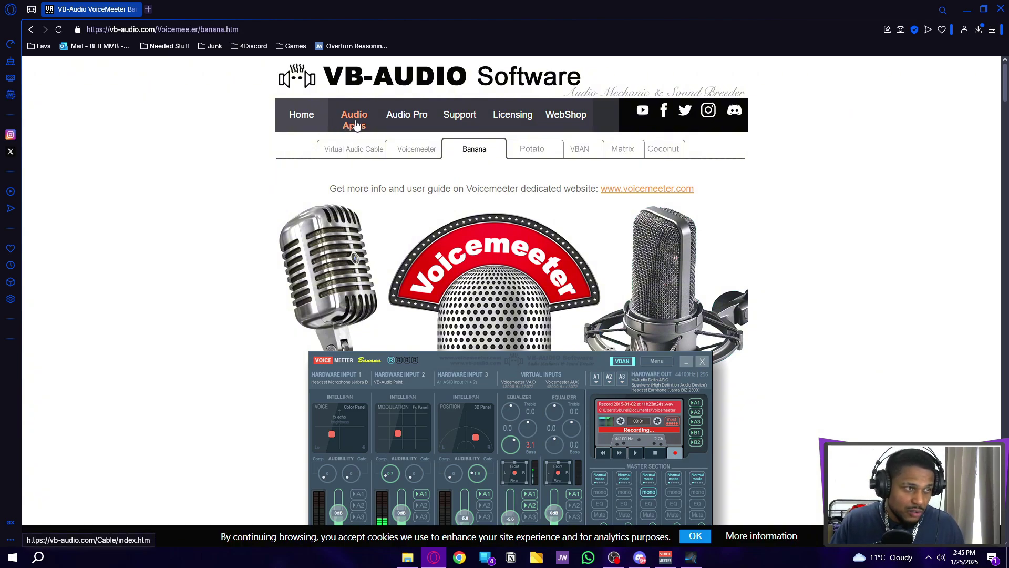
Examine the Virtual Audio Cable page, including the VB-Cables A+B and C+D packages, and return to the Banana page.
click(339, 152)
scroll(450, 348, down, 4)
scroll(450, 348, down, 20)
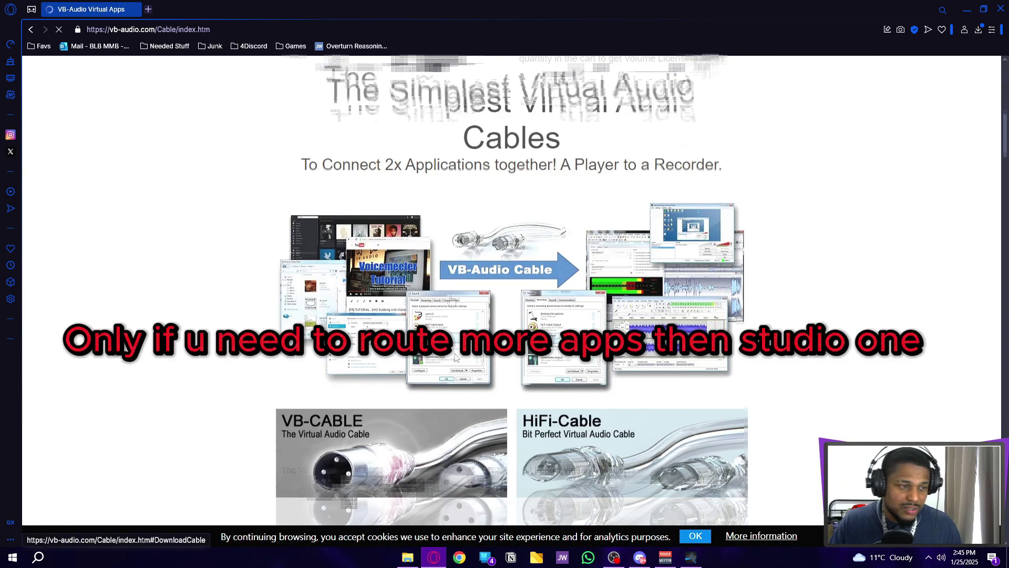
scroll(417, 246, up, 3)
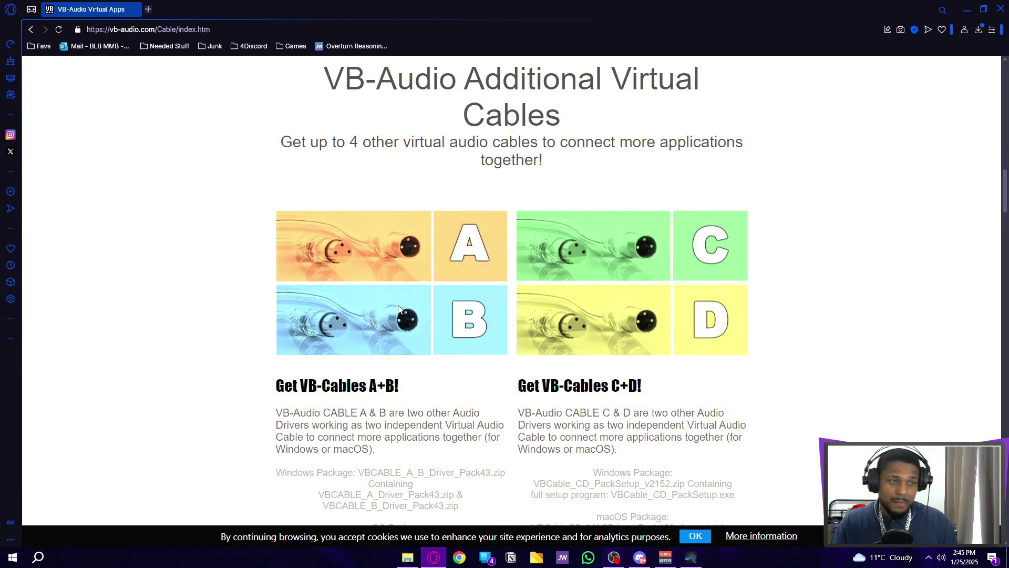
scroll(406, 296, up, 2)
scroll(408, 298, down, 1)
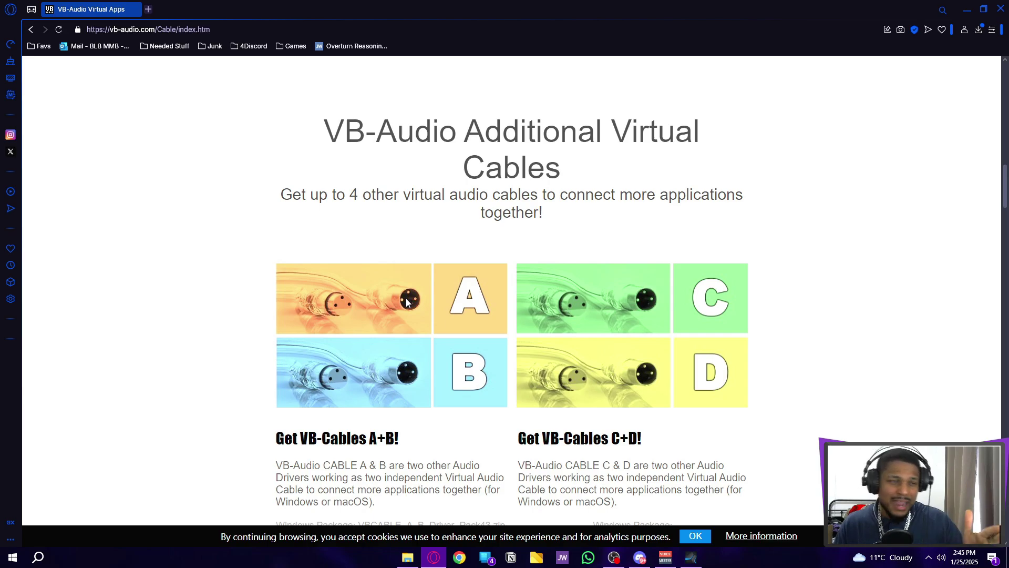
scroll(403, 272, up, 20)
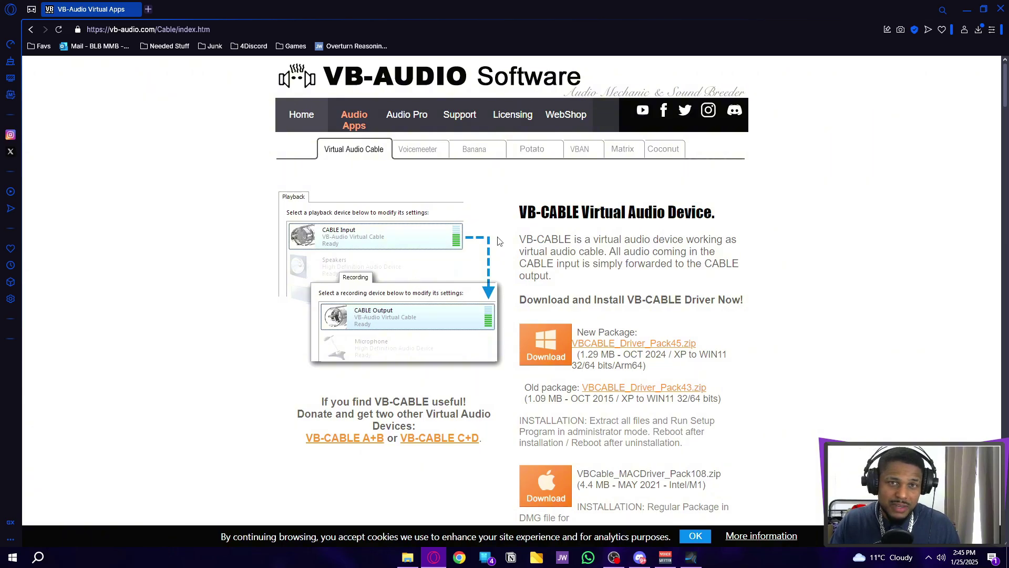
scroll(402, 272, down, 20)
scroll(436, 350, down, 3)
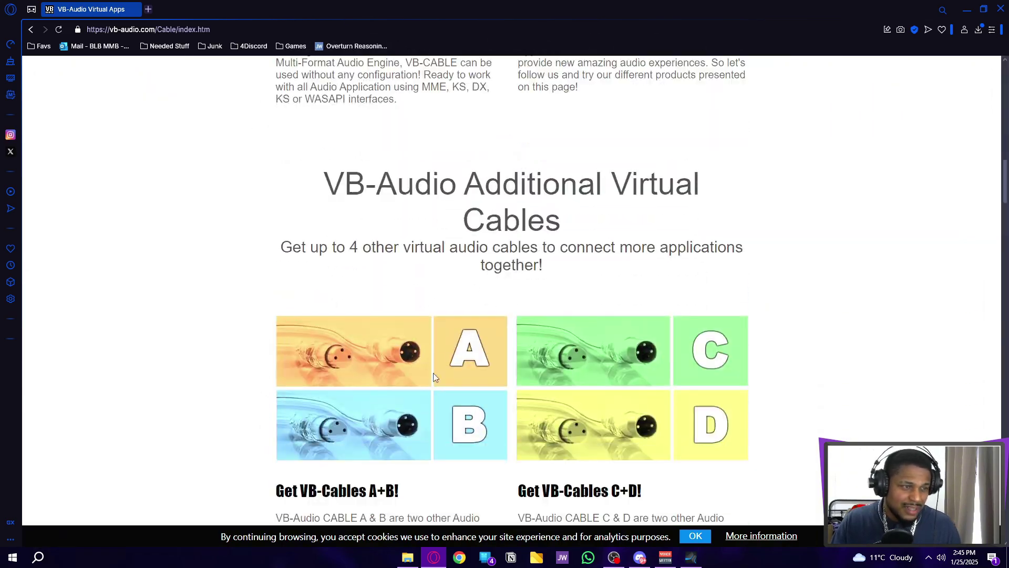
scroll(441, 365, up, 15)
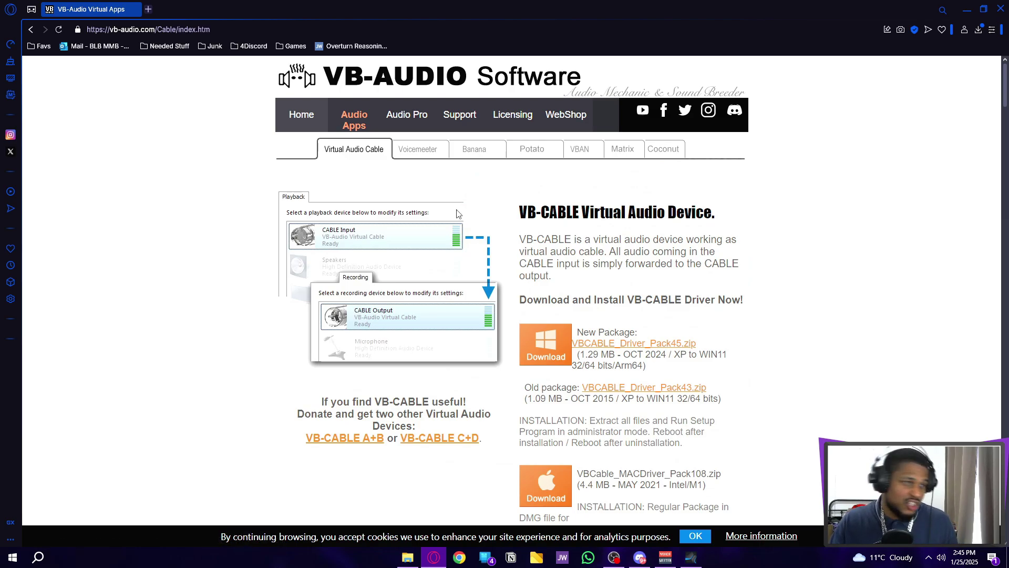
scroll(458, 394, down, 15)
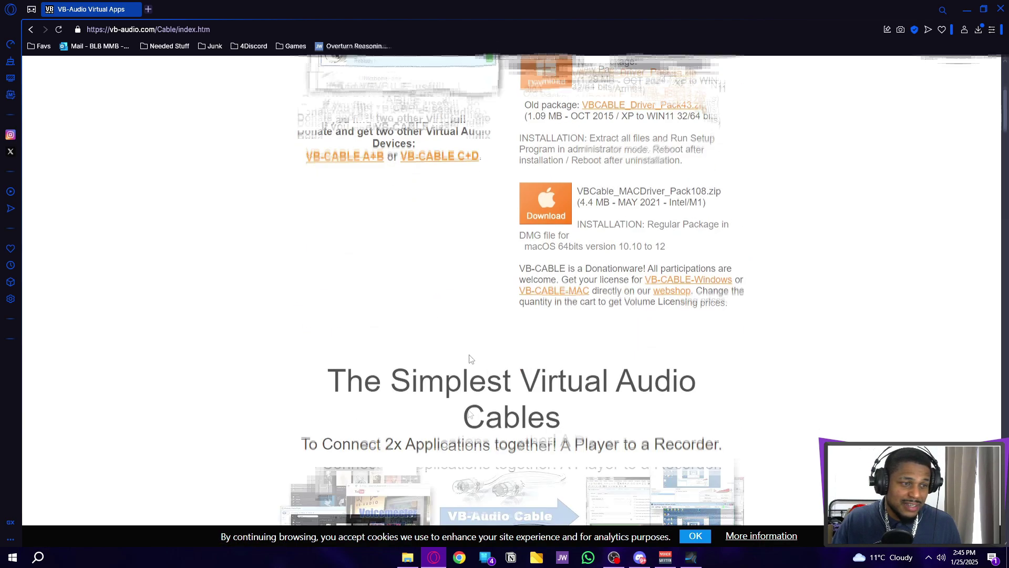
scroll(460, 395, up, 15)
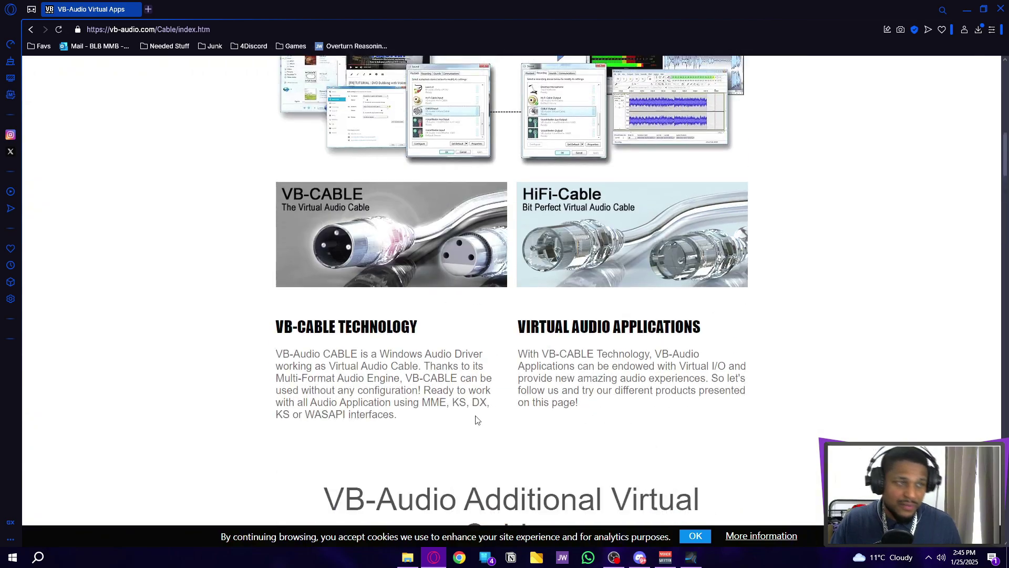
click(475, 149)
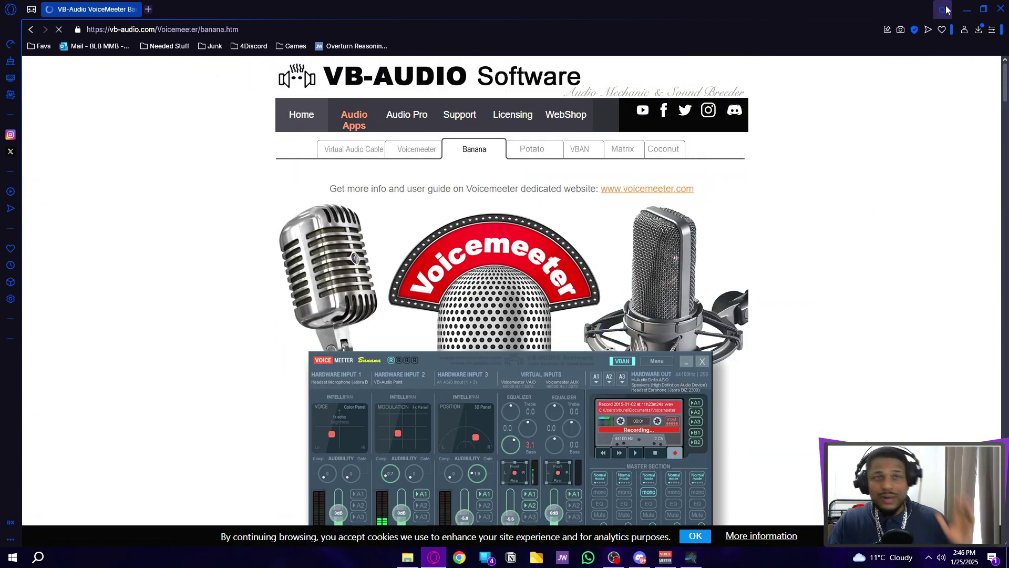
Minimise the browser, bring up the Voicemeeter Banana mixer and move its window further from the desktop's centre.
click(970, 10)
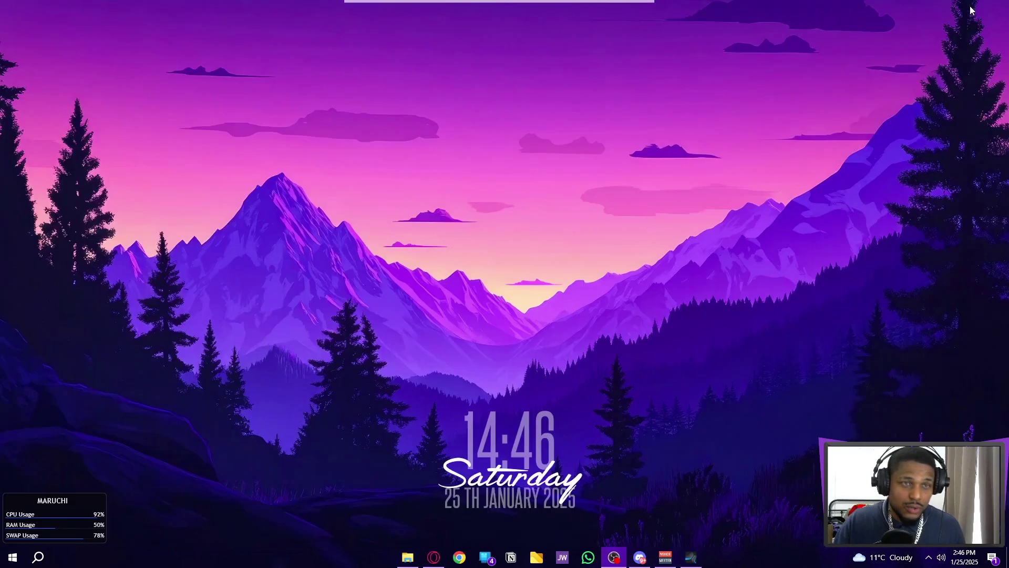
click(665, 557)
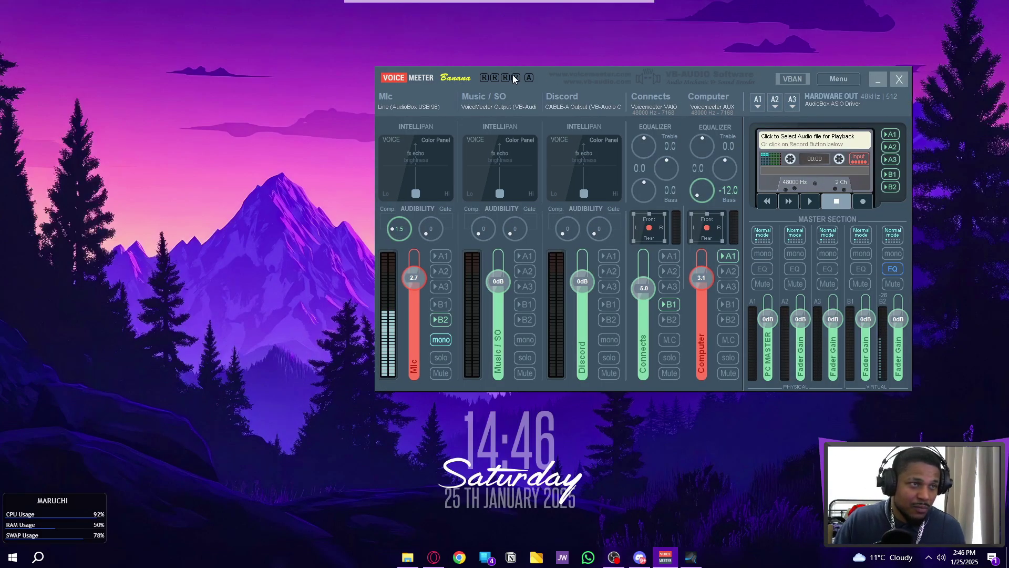
drag(514, 78, 594, 91)
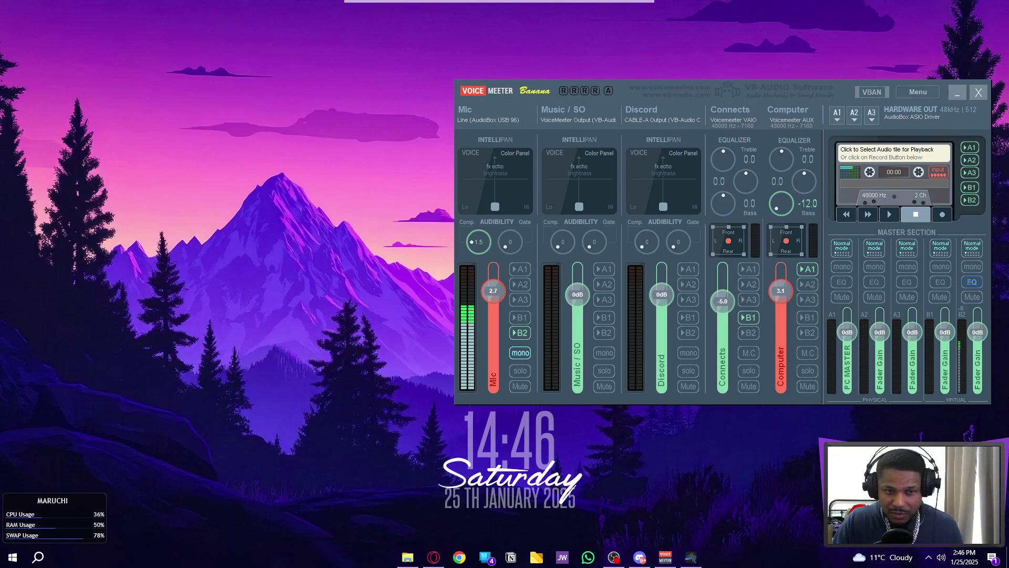
Open the Windows Sound dialog and review the playback devices down to the VoiceMeeter Aux Input and VoiceMeeter Input.
right_click(941, 557)
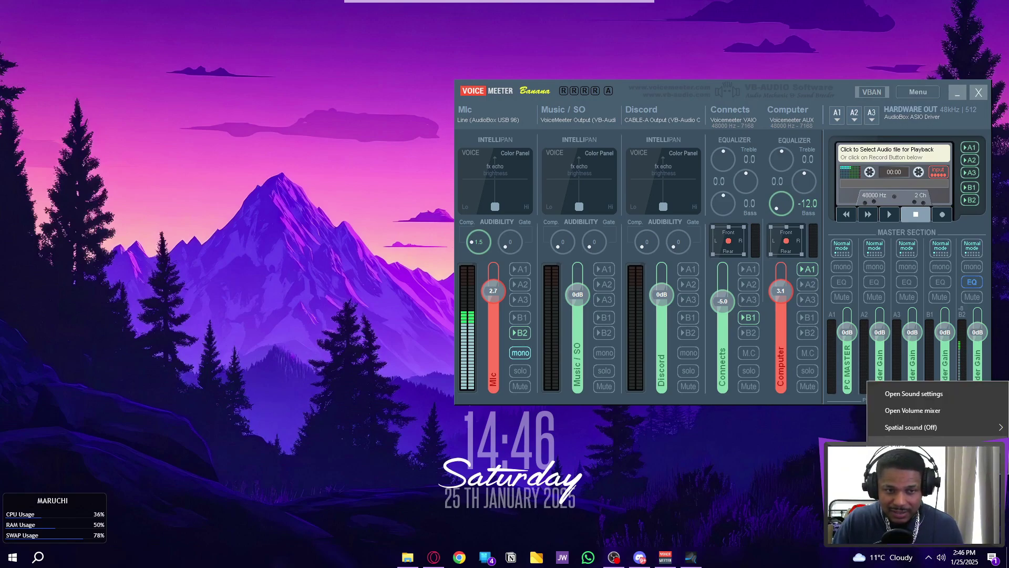
click(520, 425)
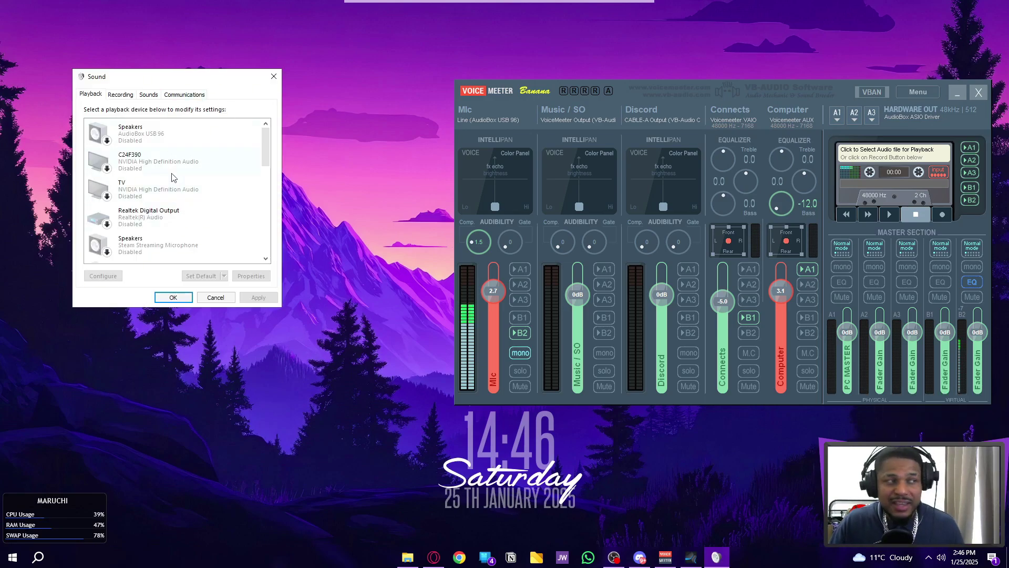
scroll(172, 177, down, 2)
scroll(171, 177, up, 2)
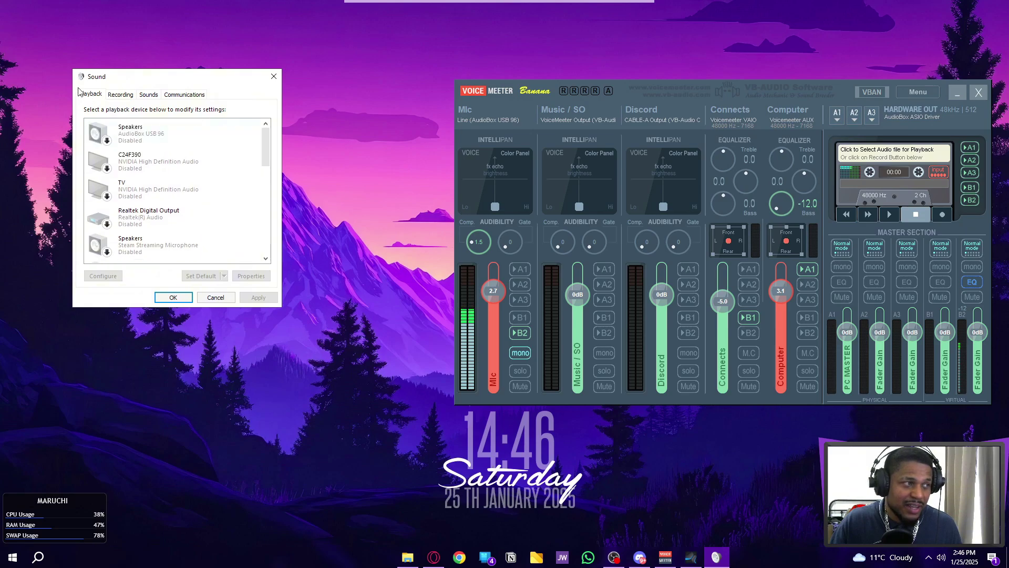
drag(266, 143, 283, 245)
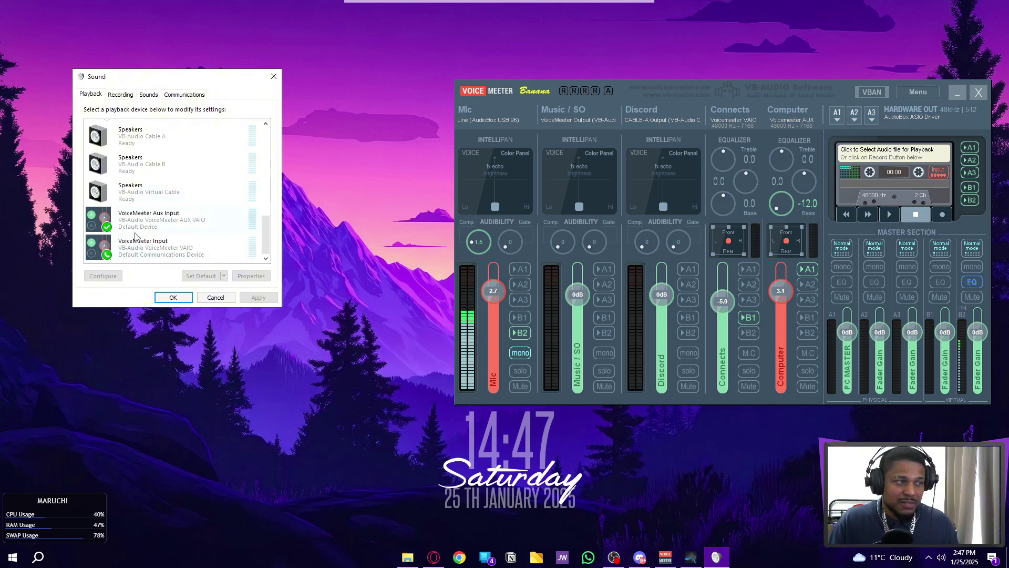
Review the recording devices from the AudioBox line to the VoiceMeeter outputs, and close the Sound dialog.
click(120, 95)
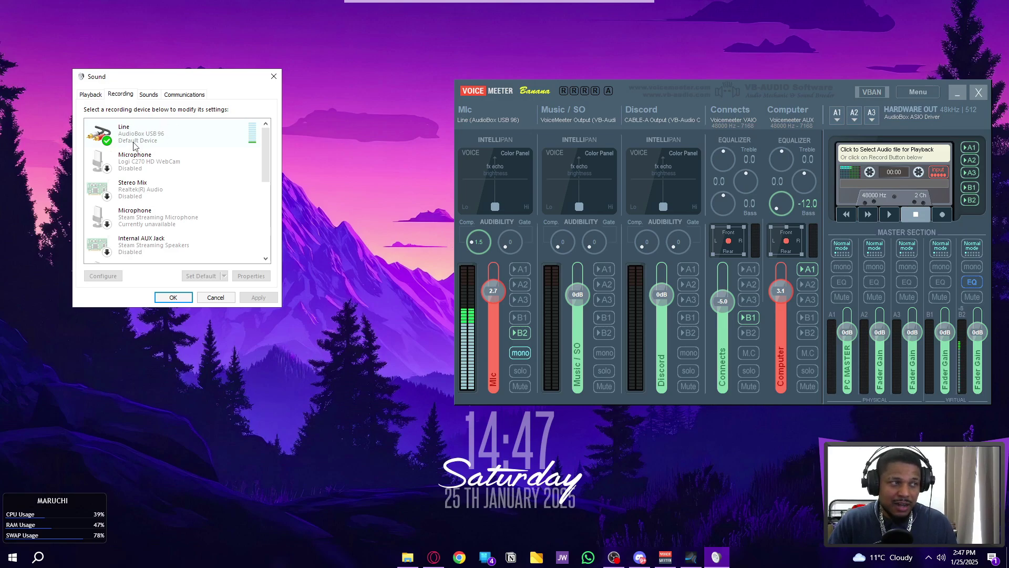
drag(267, 159, 266, 232)
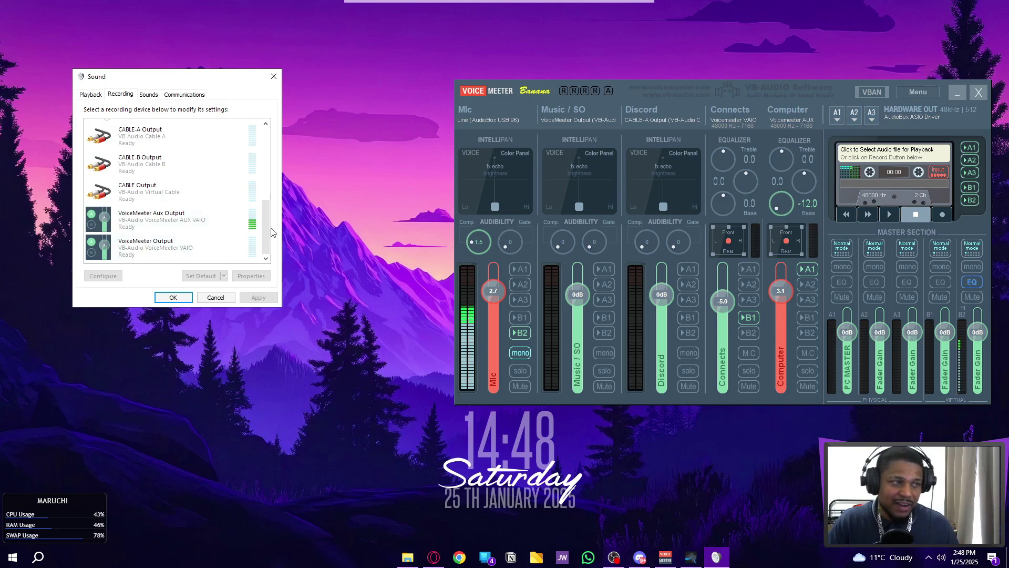
scroll(265, 232, up, 5)
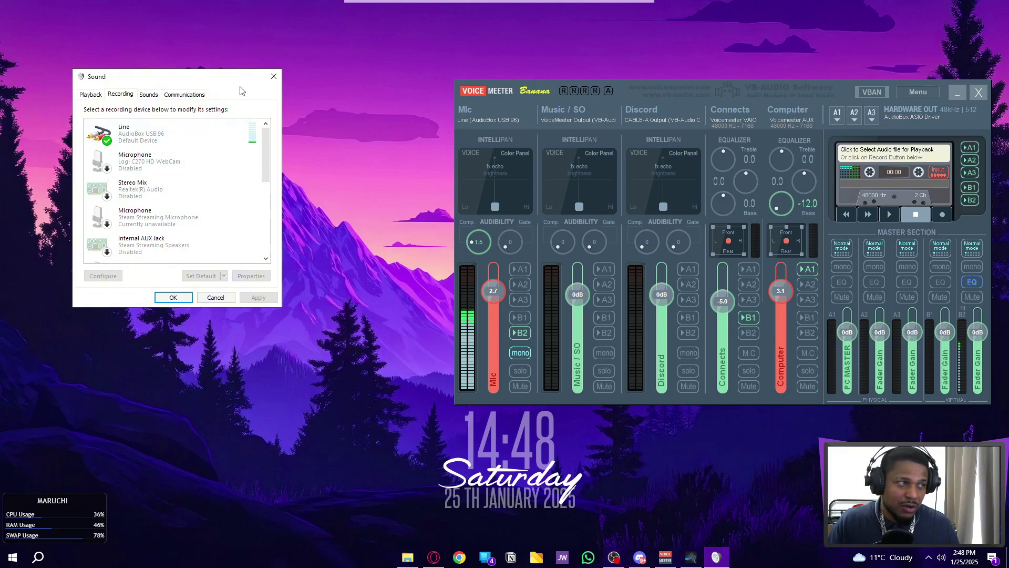
click(274, 77)
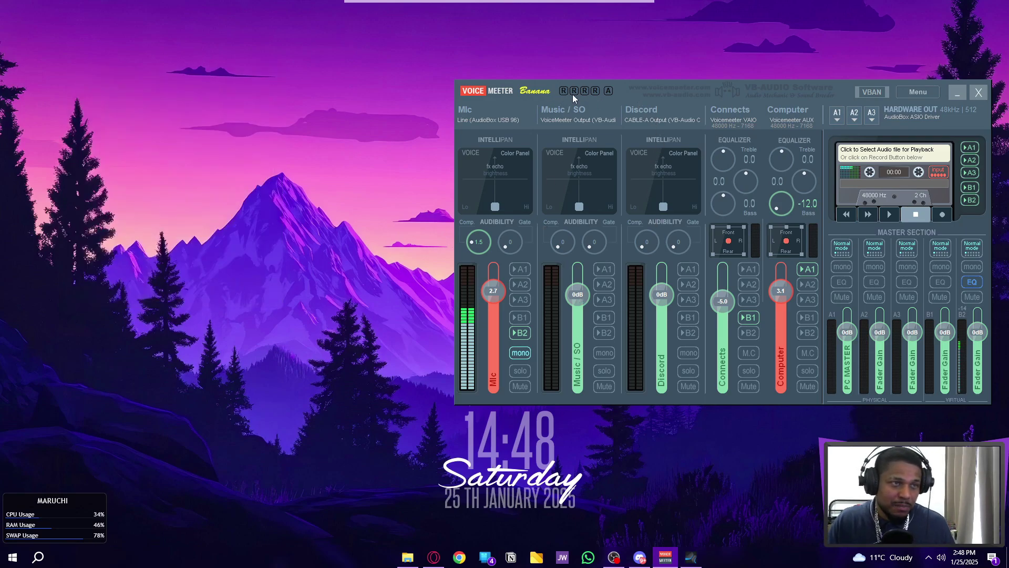
Centre the Voicemeeter window and examine the Mic strip's input device choices, mono option and B2 routing.
drag(572, 94, 363, 101)
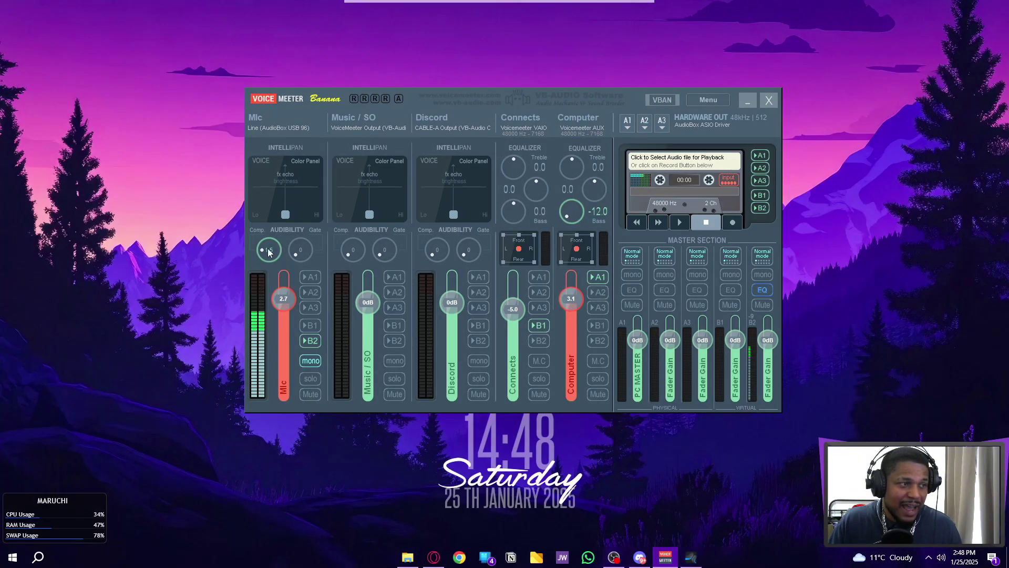
click(273, 125)
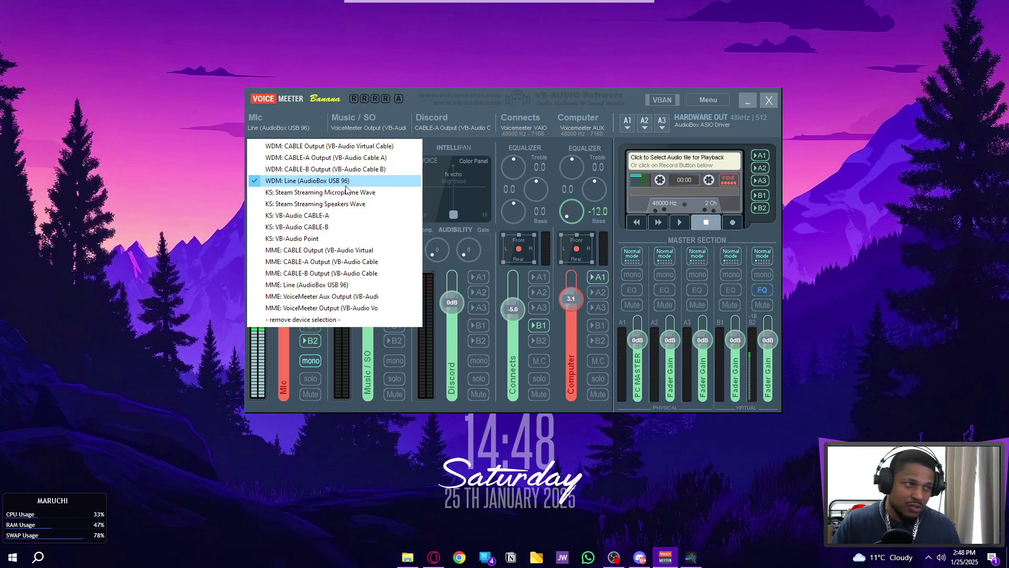
click(238, 120)
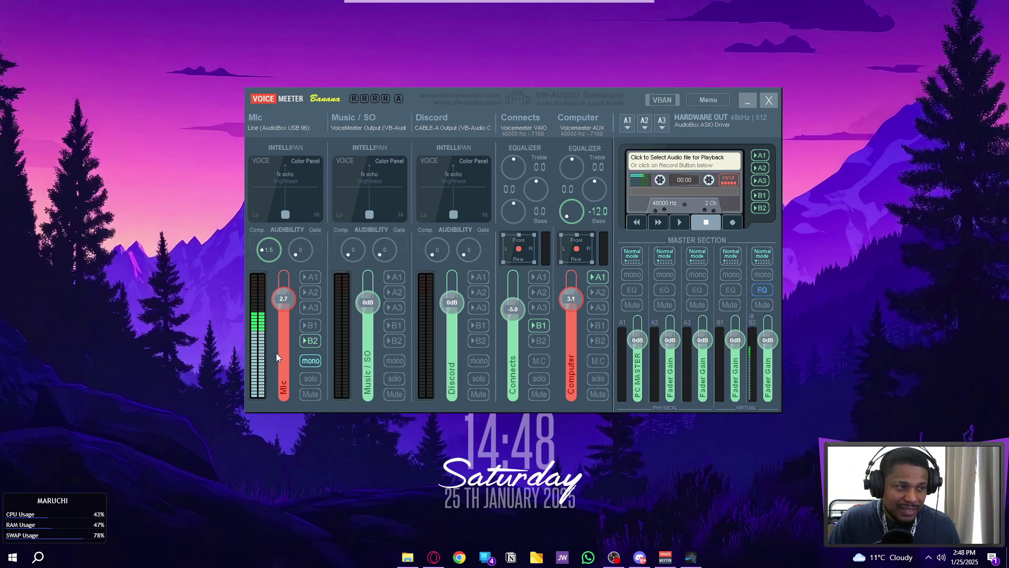
click(316, 365)
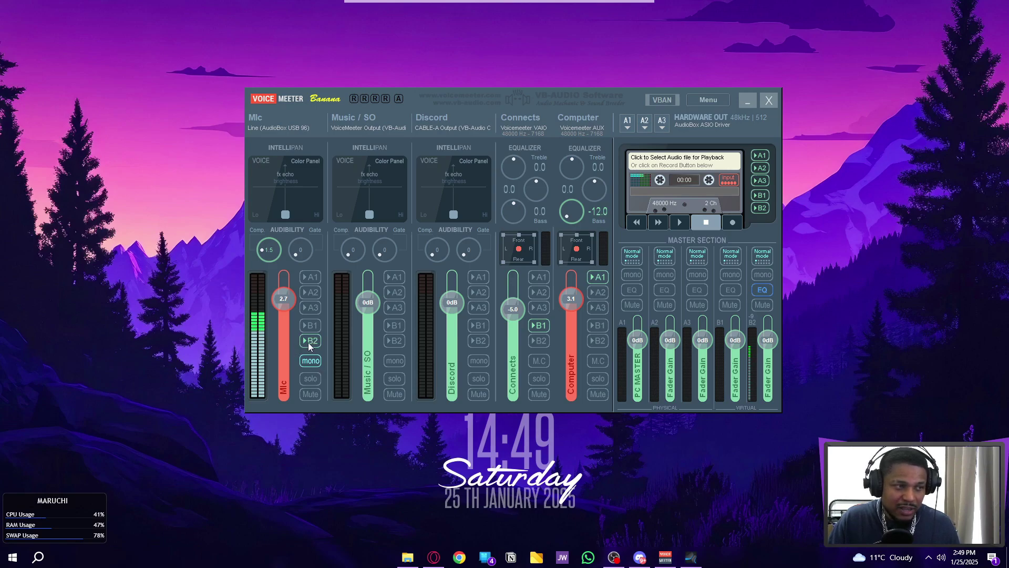
click(313, 342)
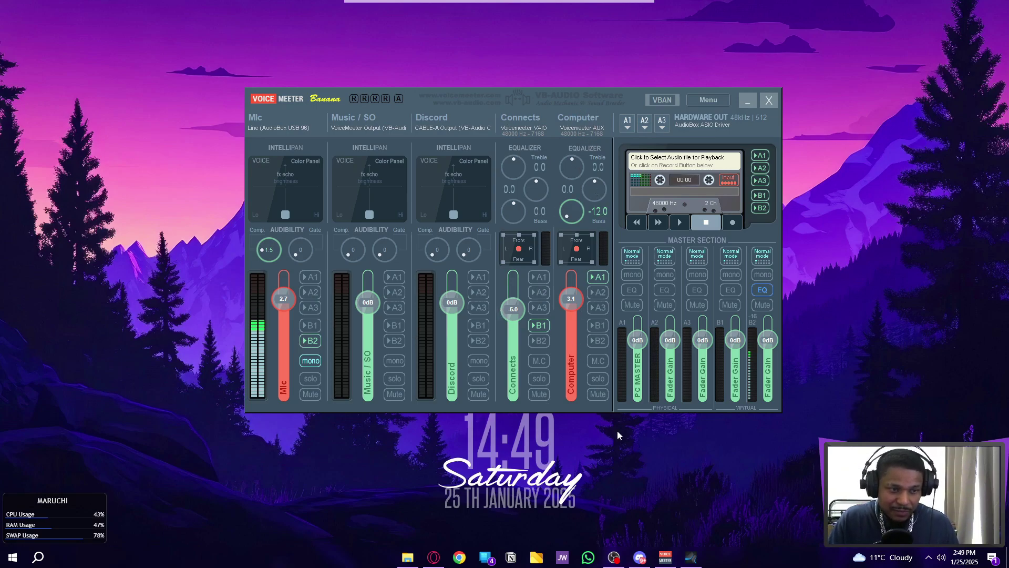
Bring up the VoiceMeeter playback devices in the Windows Sound dialog and place it side by side with the mixer.
drag(279, 169, 234, 247)
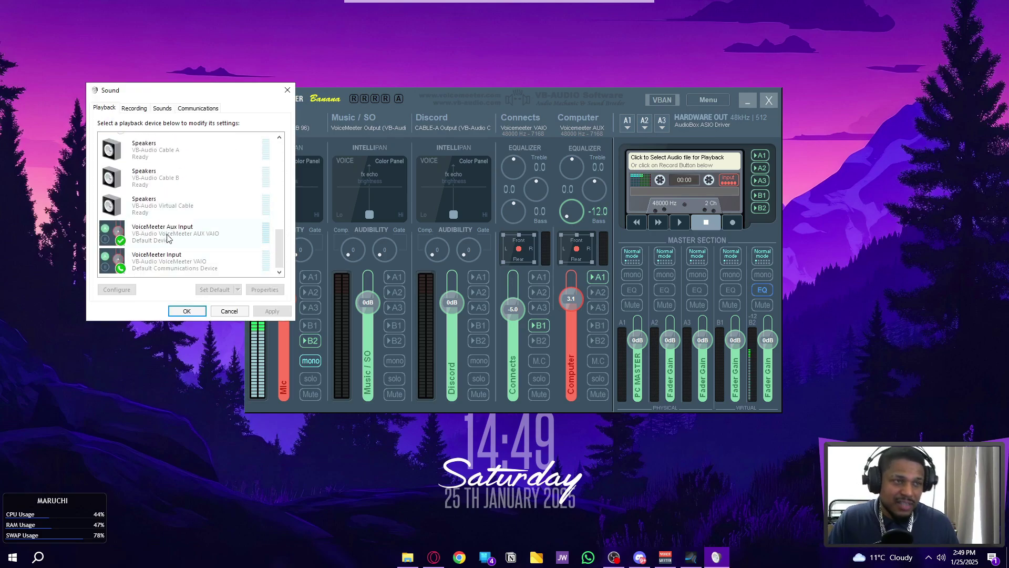
drag(166, 91, 123, 92)
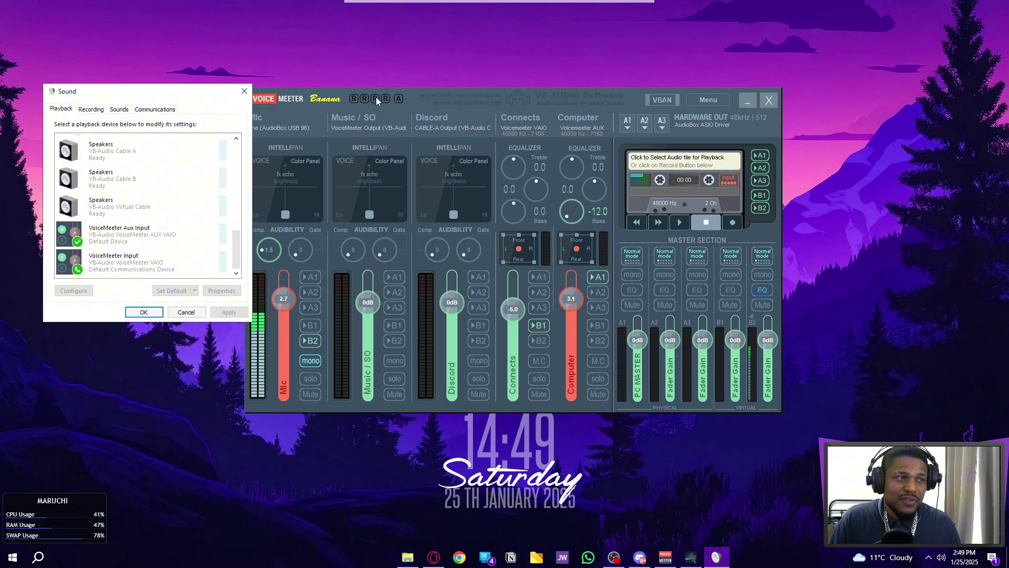
click(312, 100)
drag(313, 100, 439, 105)
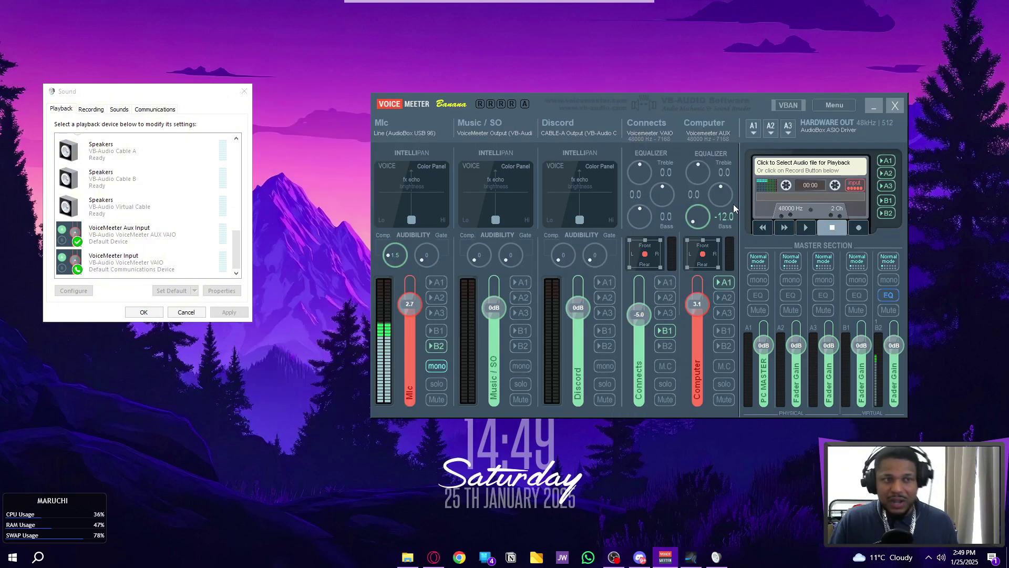
Check the Mic strip's B2 routing and the input device choices of the Music / SO strip.
click(439, 347)
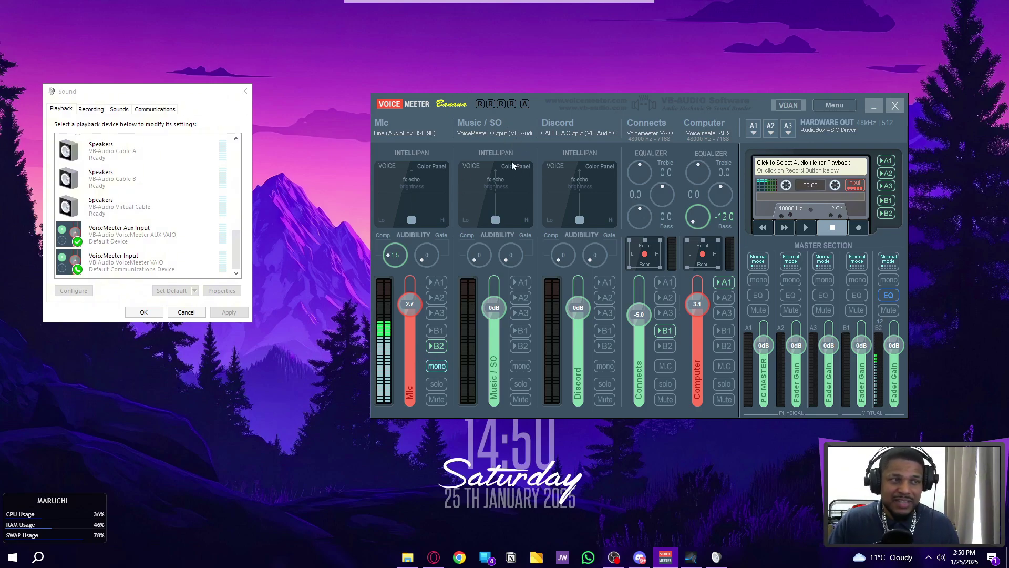
click(475, 131)
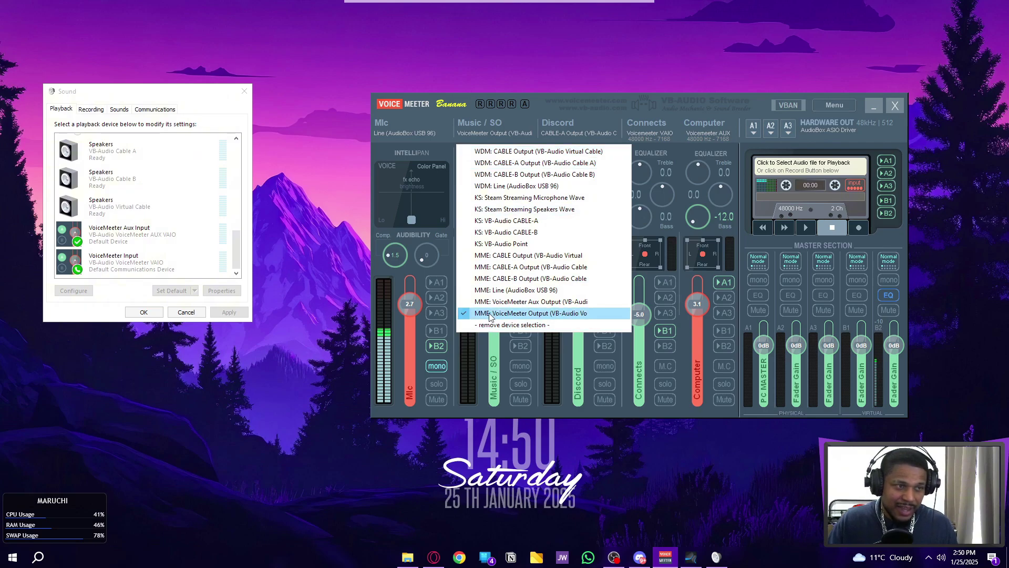
click(527, 145)
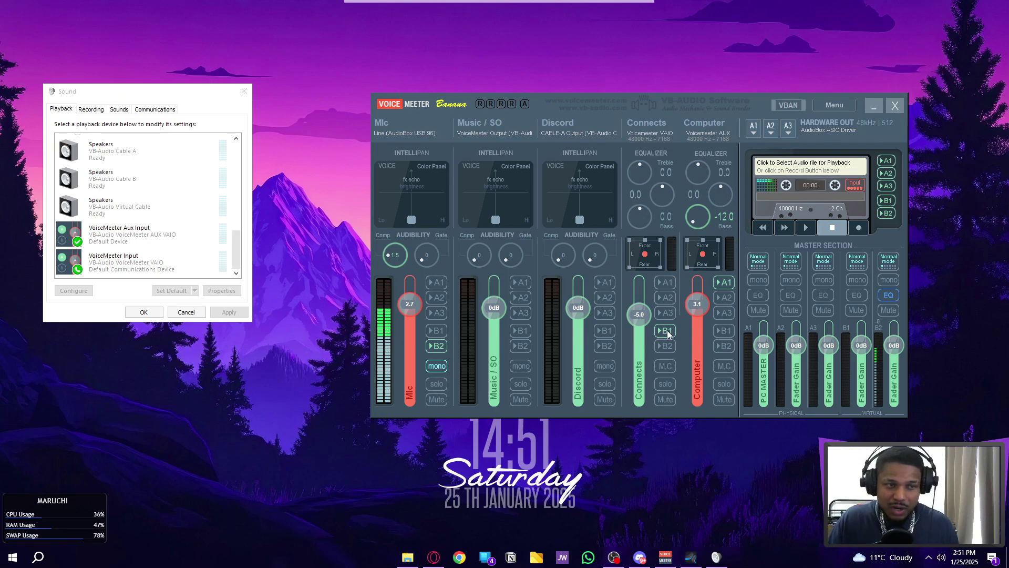
Close the Sound dialog, switch to Studio One and set its audio device to Voicemeeter Virtual.
key(Escape)
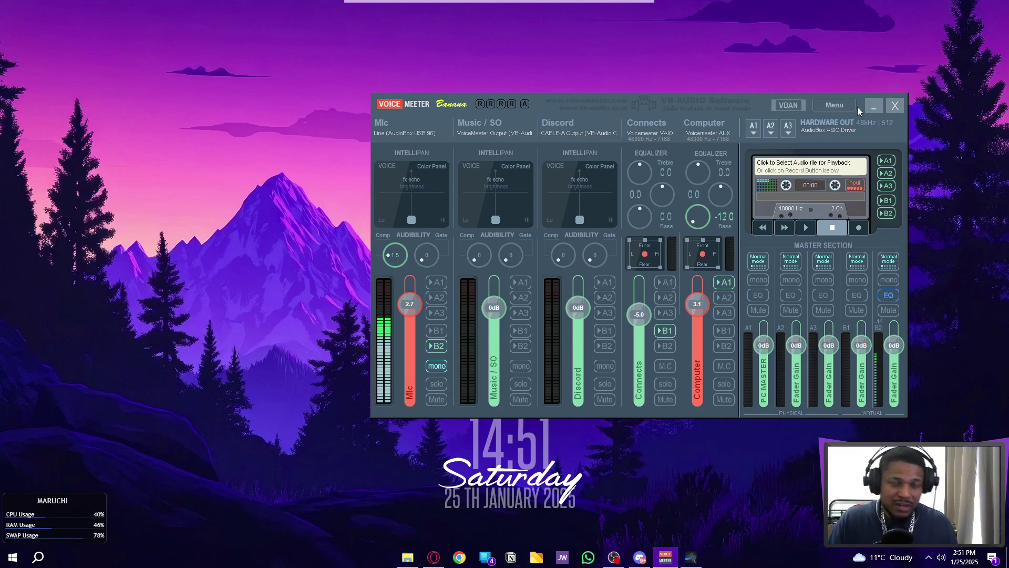
click(874, 106)
key(alt+Tab)
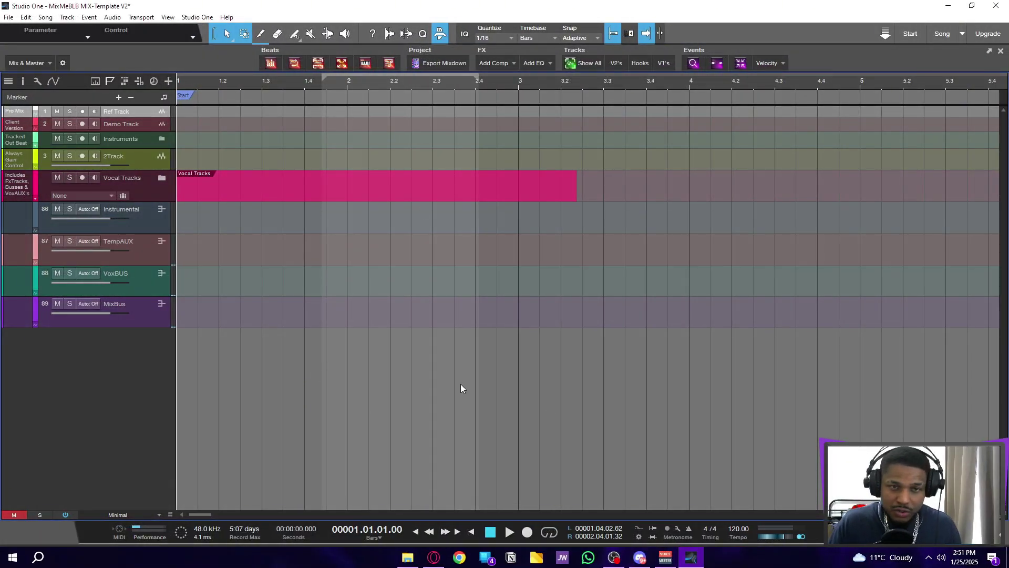
click(197, 17)
click(232, 157)
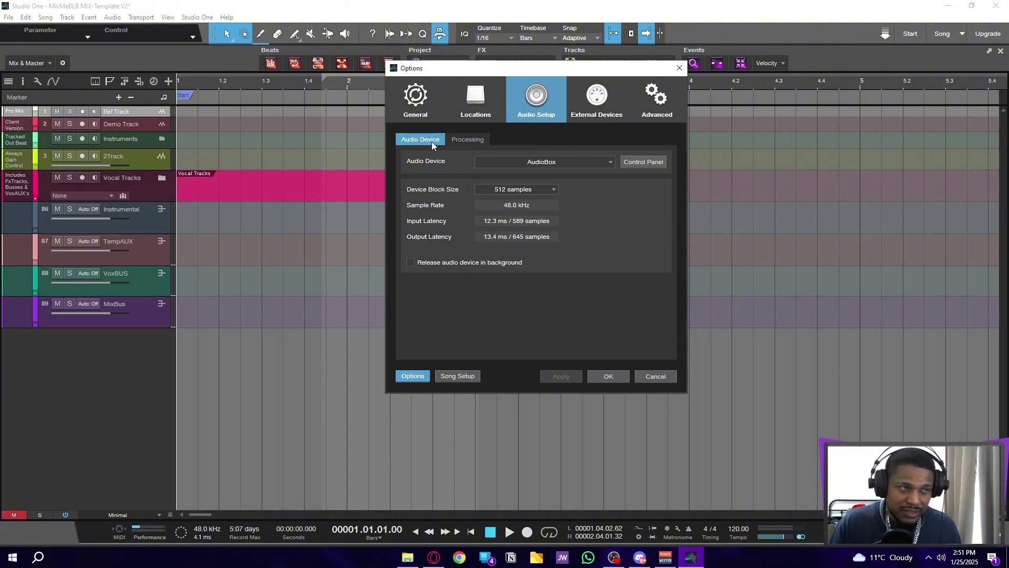
click(556, 161)
click(579, 181)
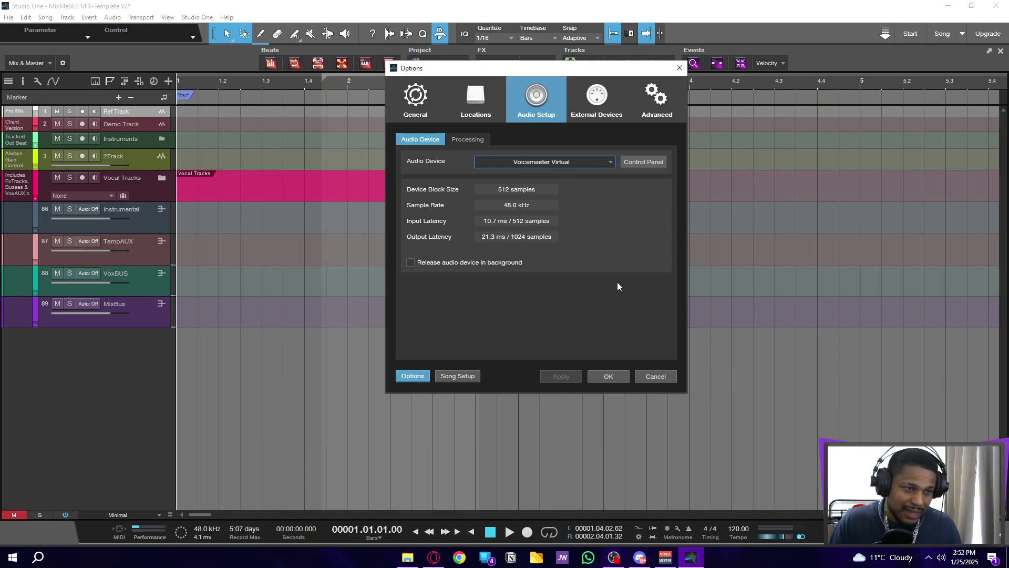
click(608, 376)
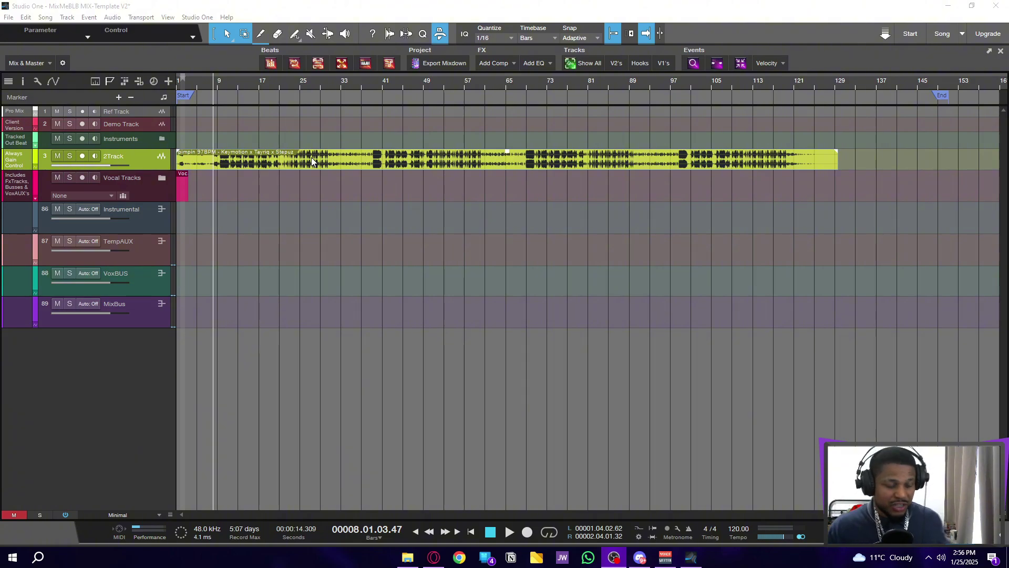
Check the audio device selected in Studio One's audio setup, and close the options.
click(197, 17)
click(232, 156)
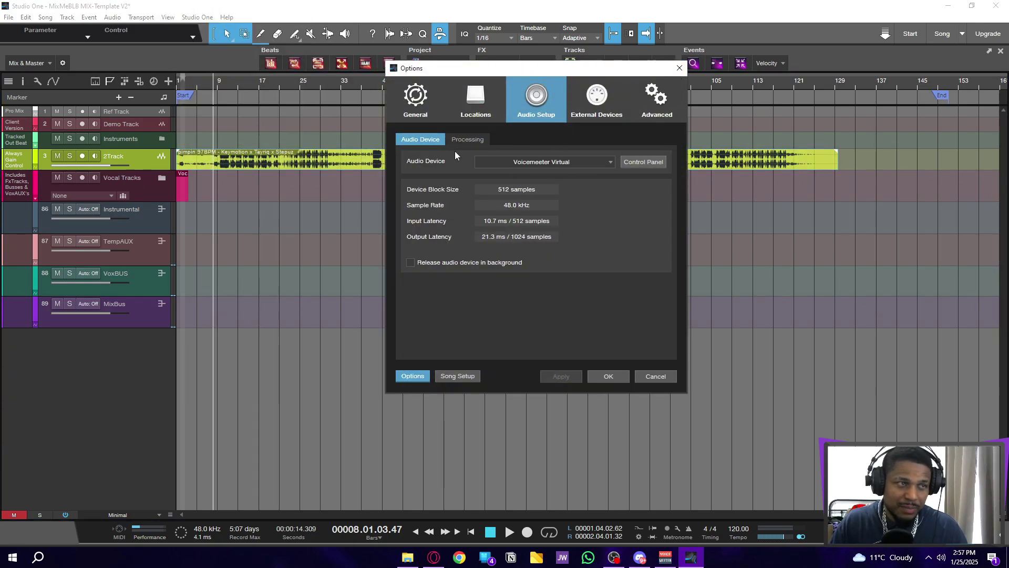
click(679, 68)
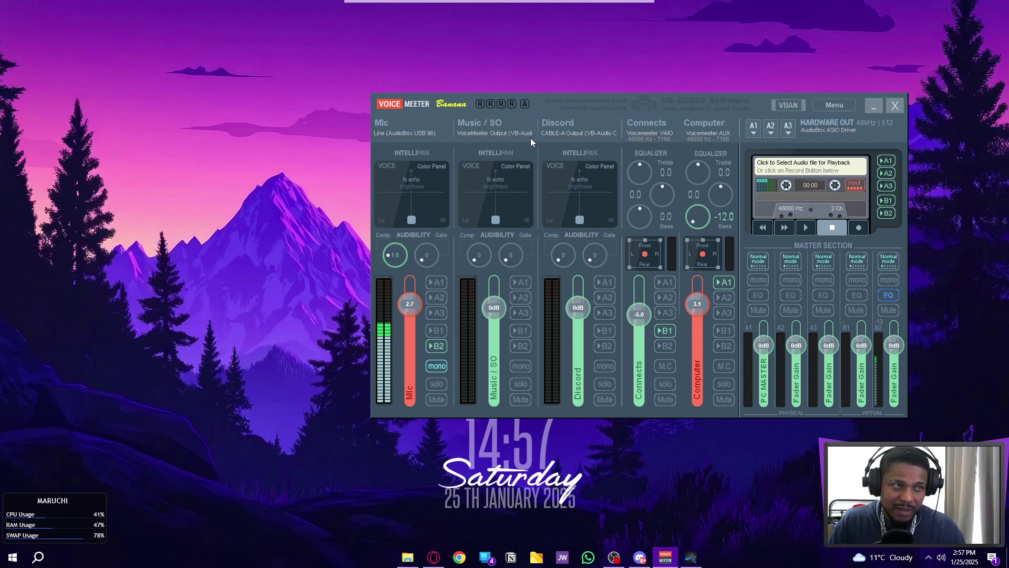
In Voicemeeter, check the Music / SO strip's input device choices and route the strip to A1.
click(514, 132)
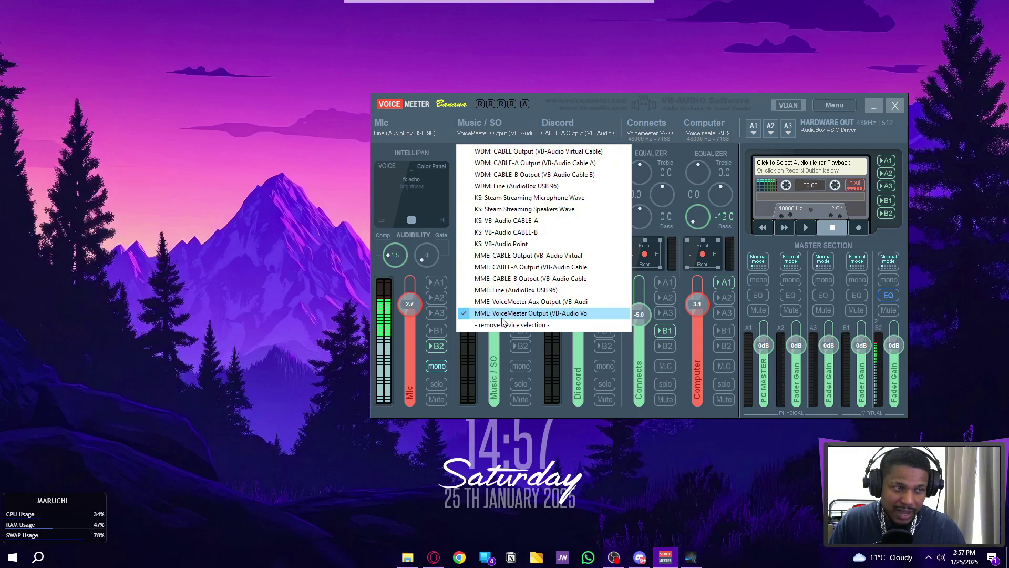
click(512, 109)
click(515, 282)
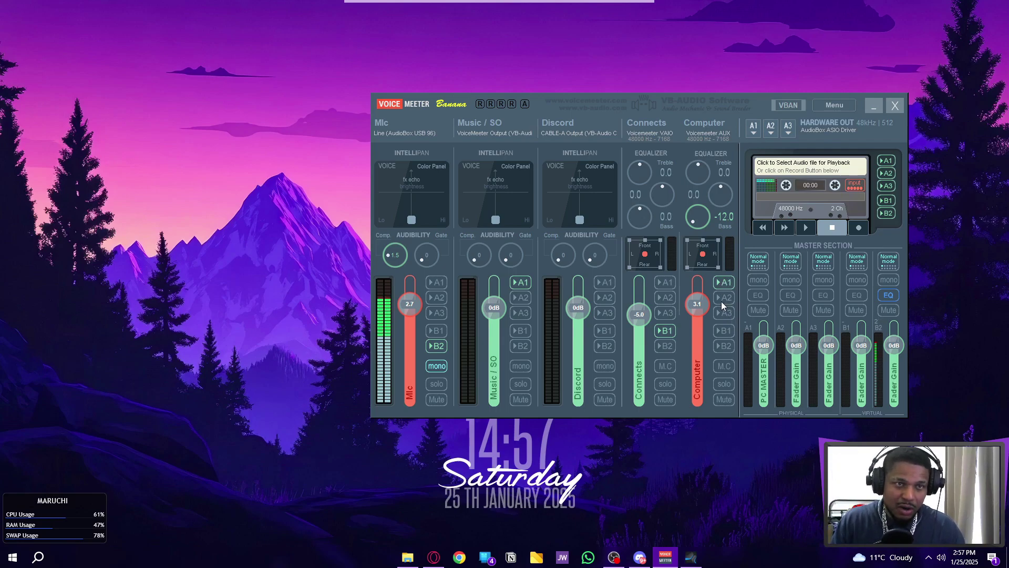
Examine the device choices for the A1 and A2 hardware outputs, keeping the current selections.
click(754, 131)
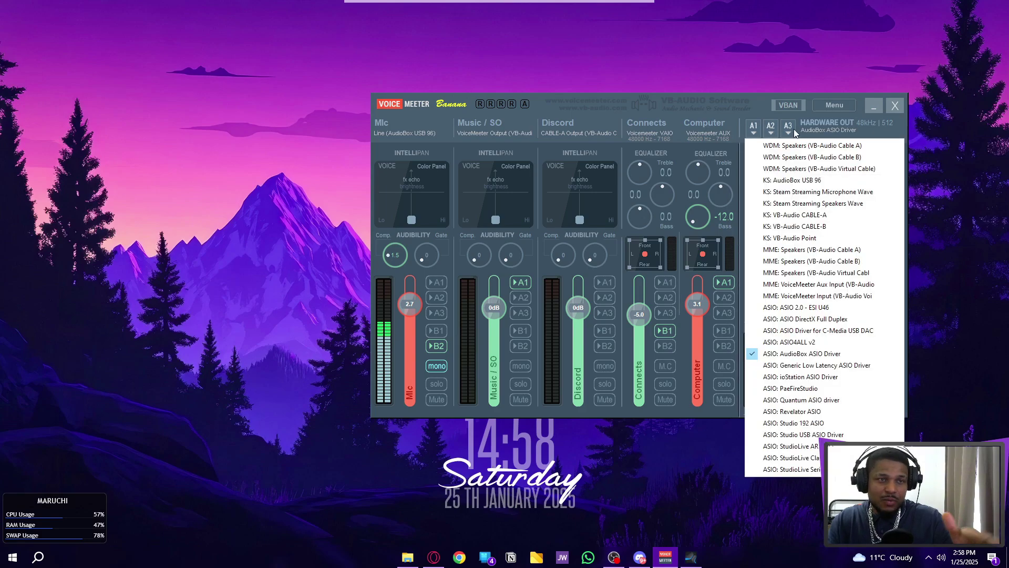
click(761, 106)
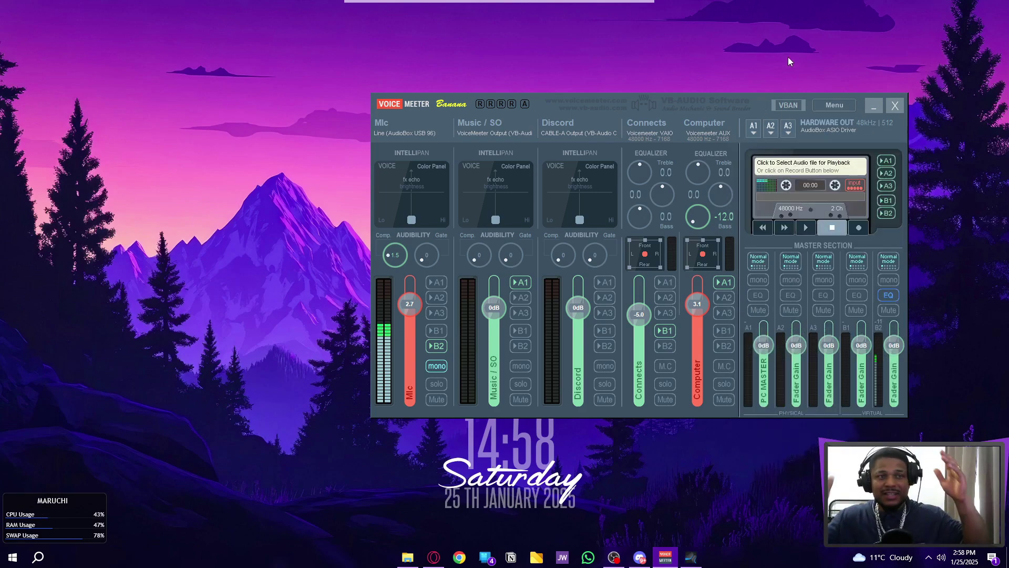
click(752, 126)
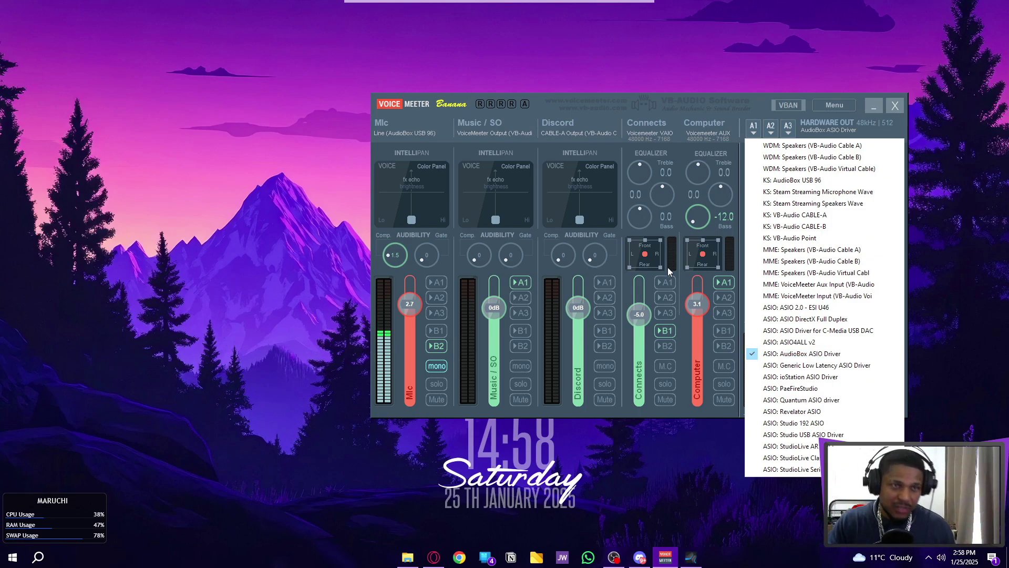
click(772, 129)
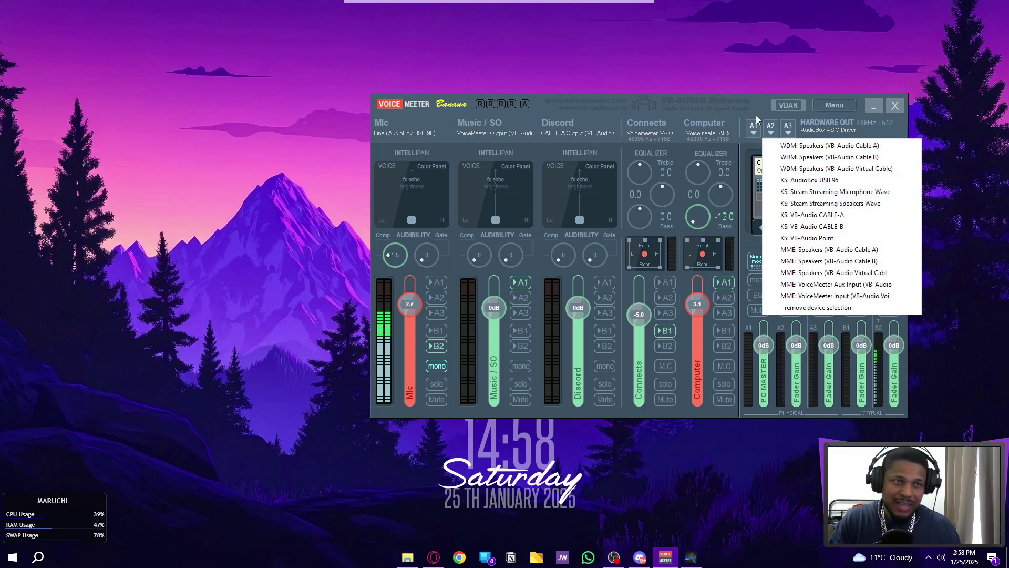
click(764, 103)
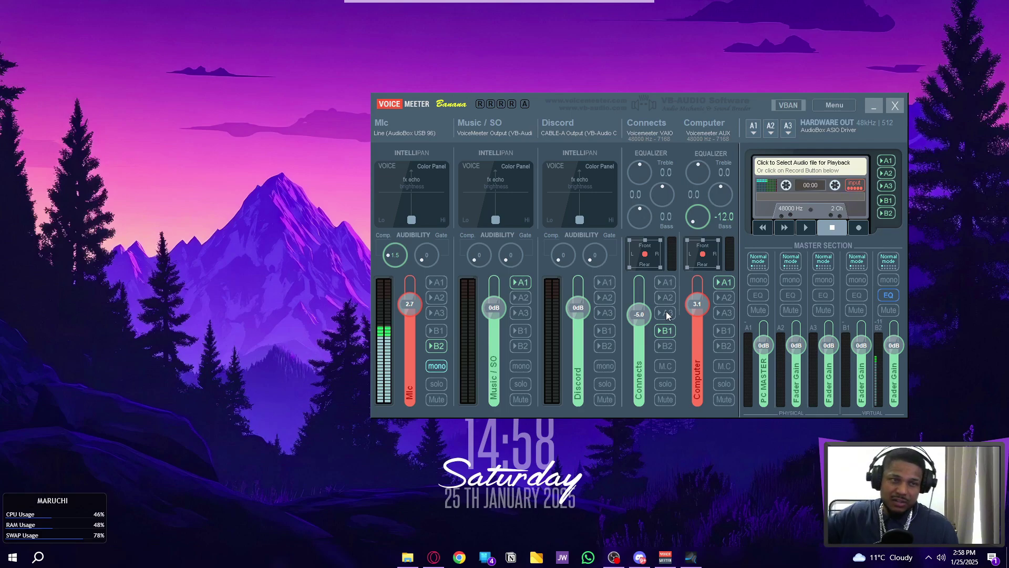
Toggle the Computer strip's A1 routing, switch off A1 on the Music / SO strip and check playback in Studio One.
click(726, 283)
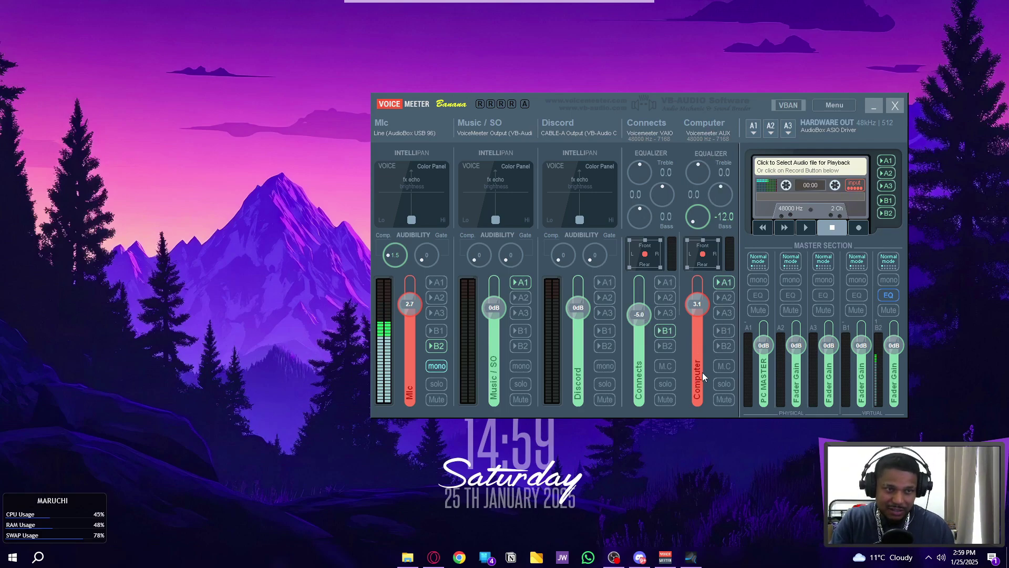
click(722, 285)
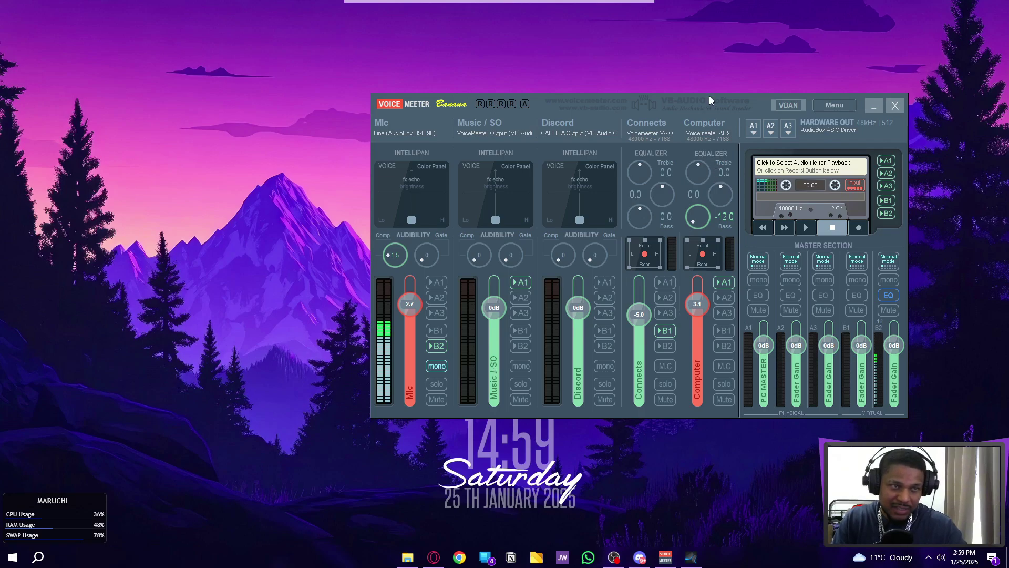
click(520, 282)
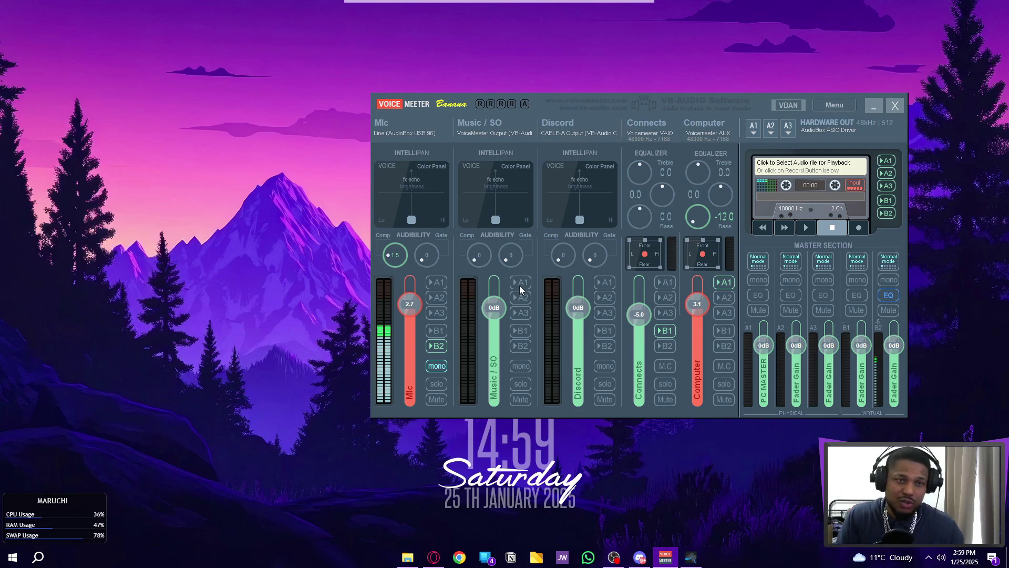
key(alt+Tab)
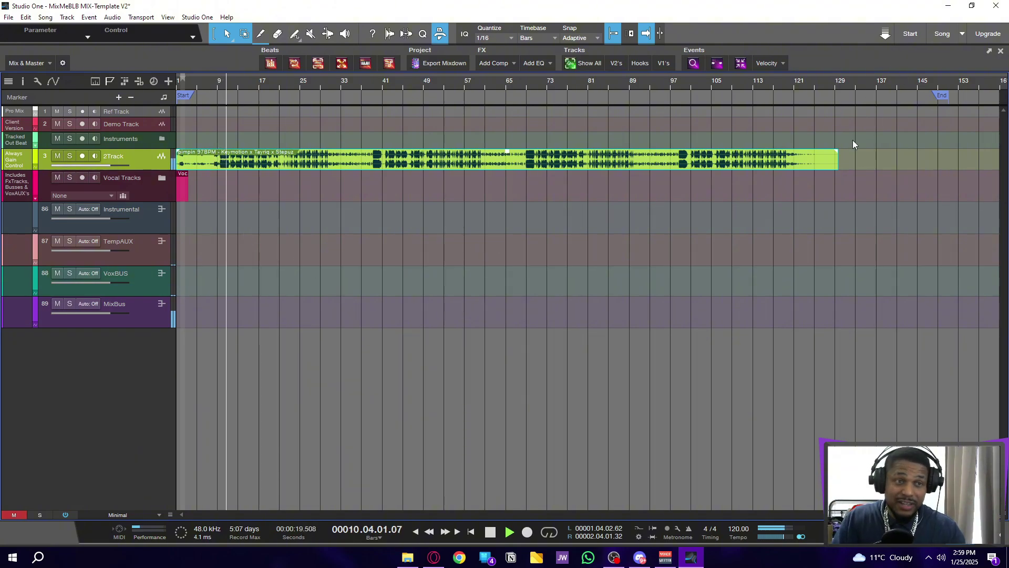
click(952, 6)
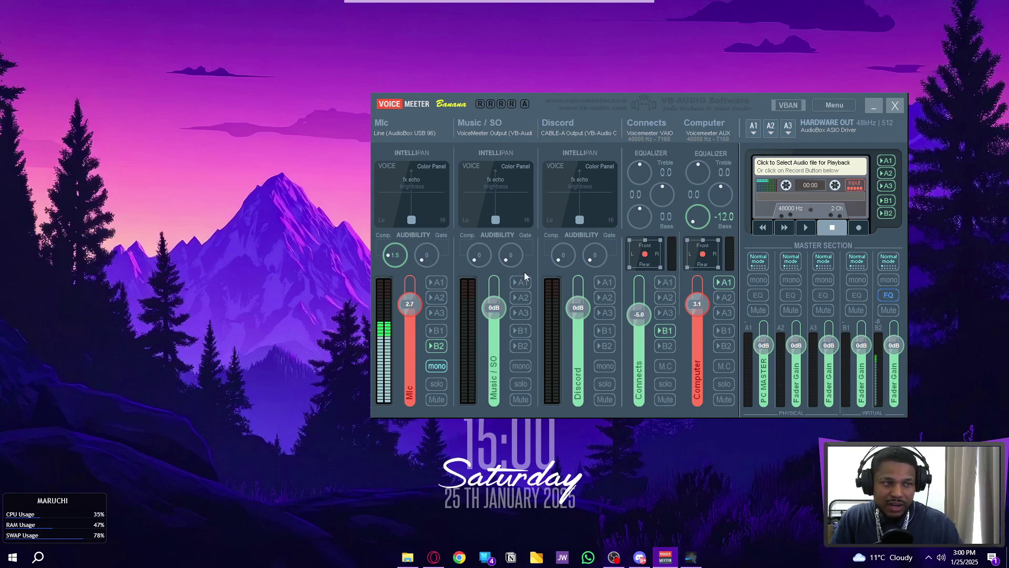
Try routing the Music / SO strip to A2 instead of A1, and restore its A1 routing.
click(515, 284)
click(664, 280)
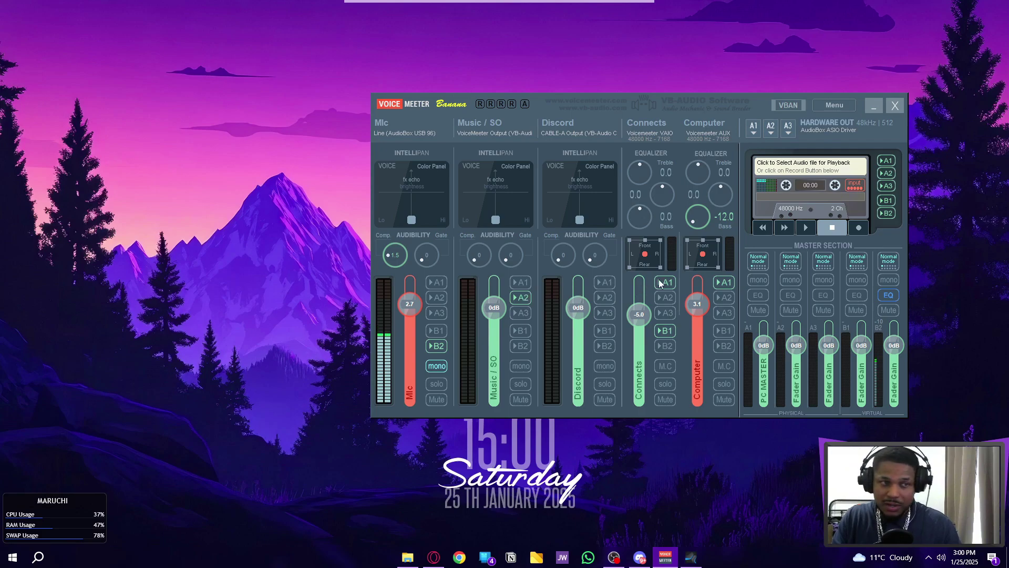
click(522, 296)
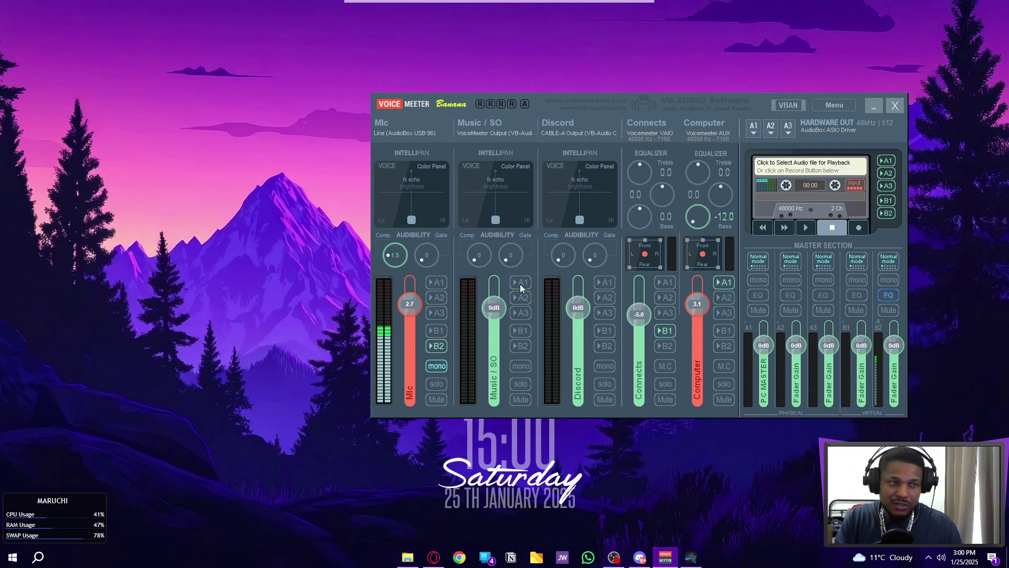
click(520, 283)
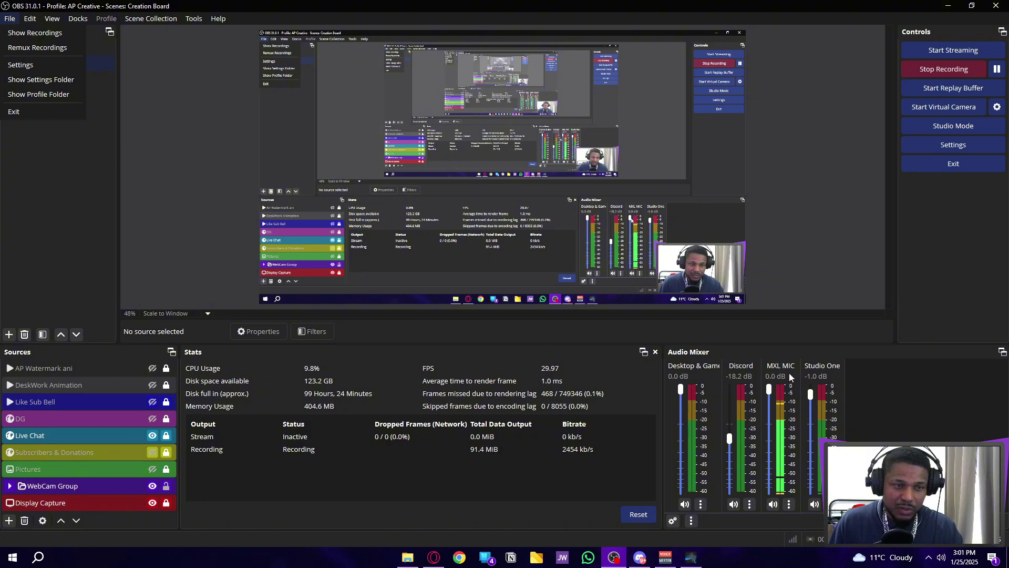
Open the audio settings in OBS and compare the Desktop Audio device with Voicemeeter and the Windows playback devices.
click(32, 66)
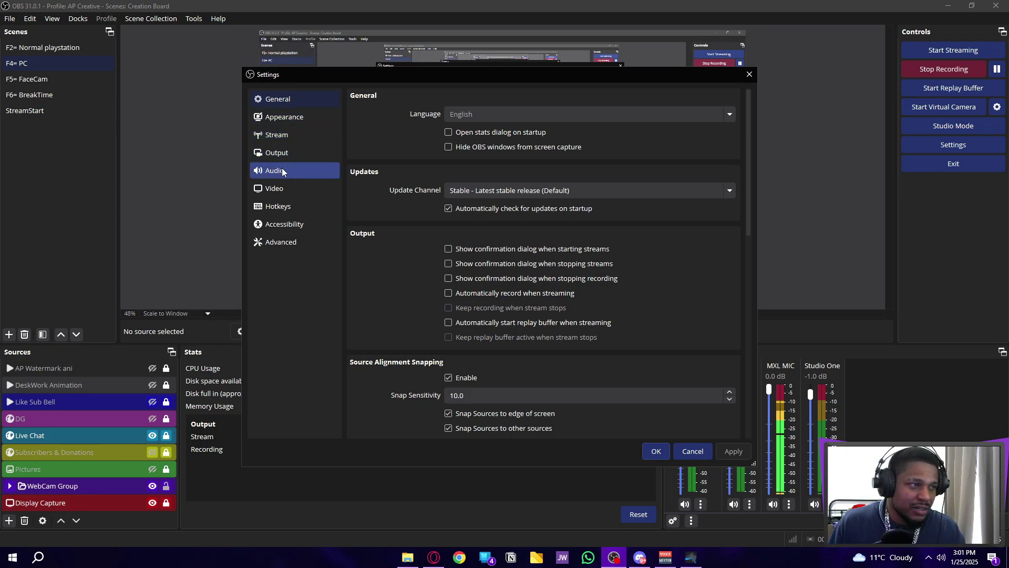
click(298, 167)
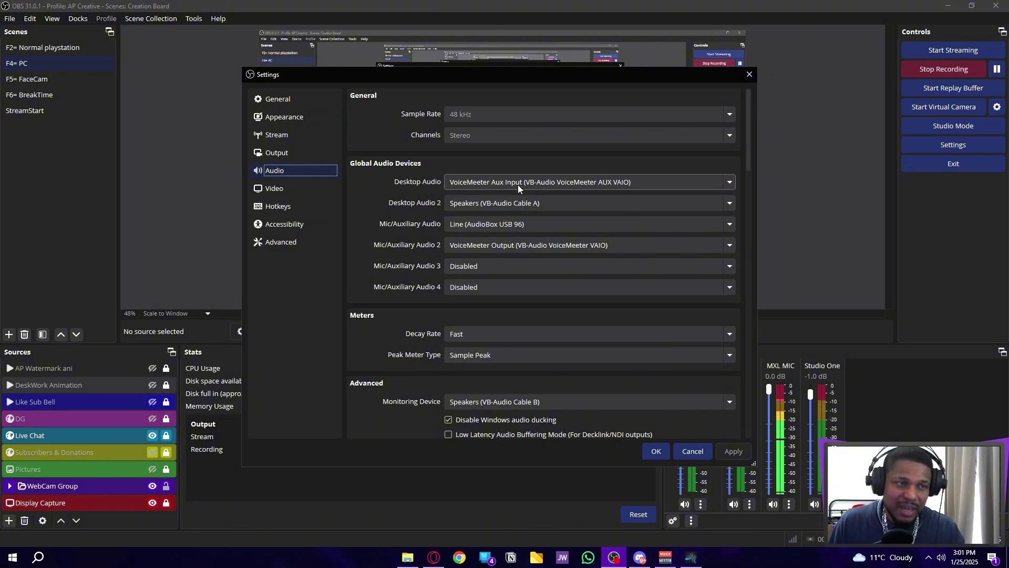
click(665, 557)
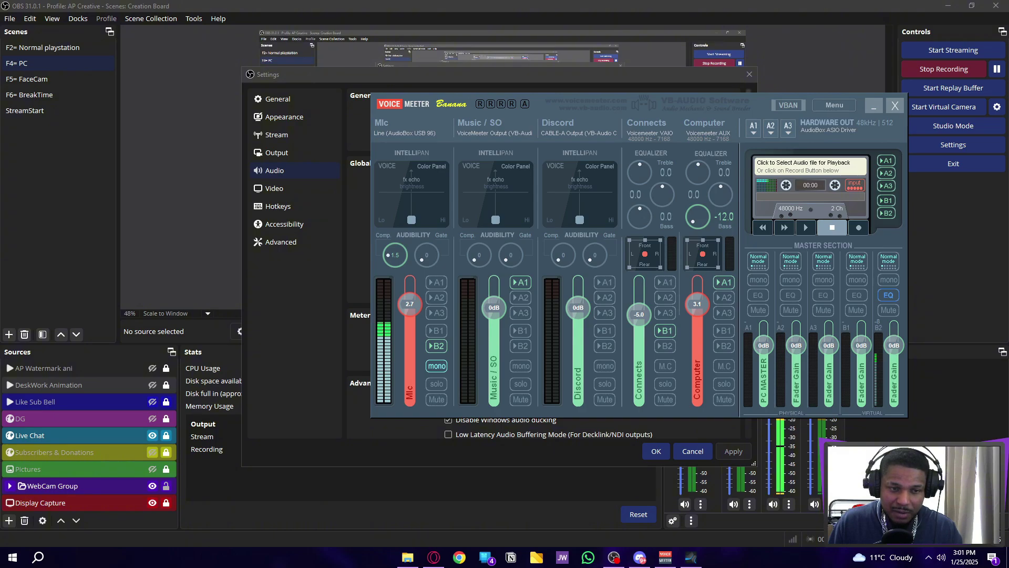
right_click(996, 445)
click(978, 429)
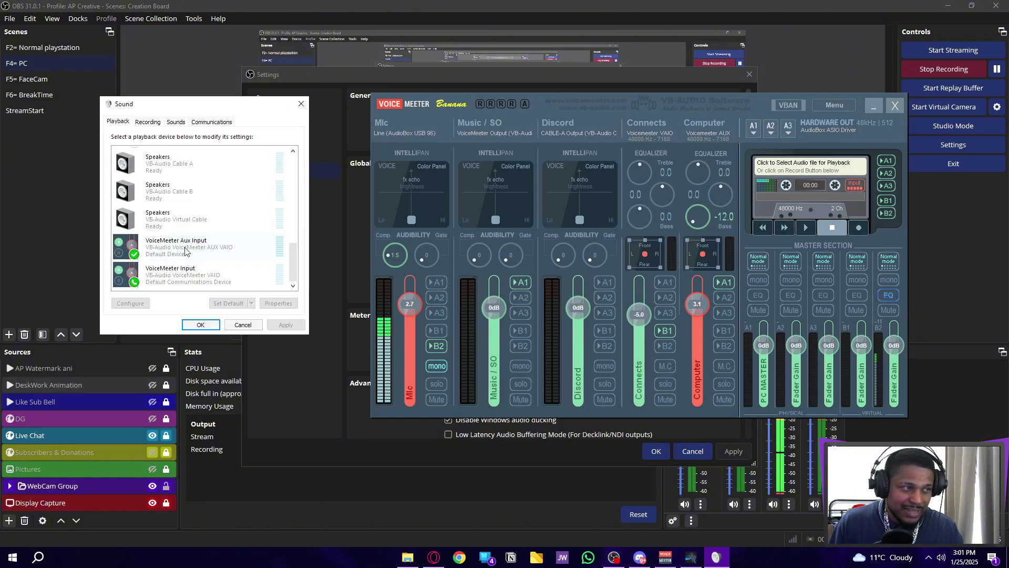
click(871, 106)
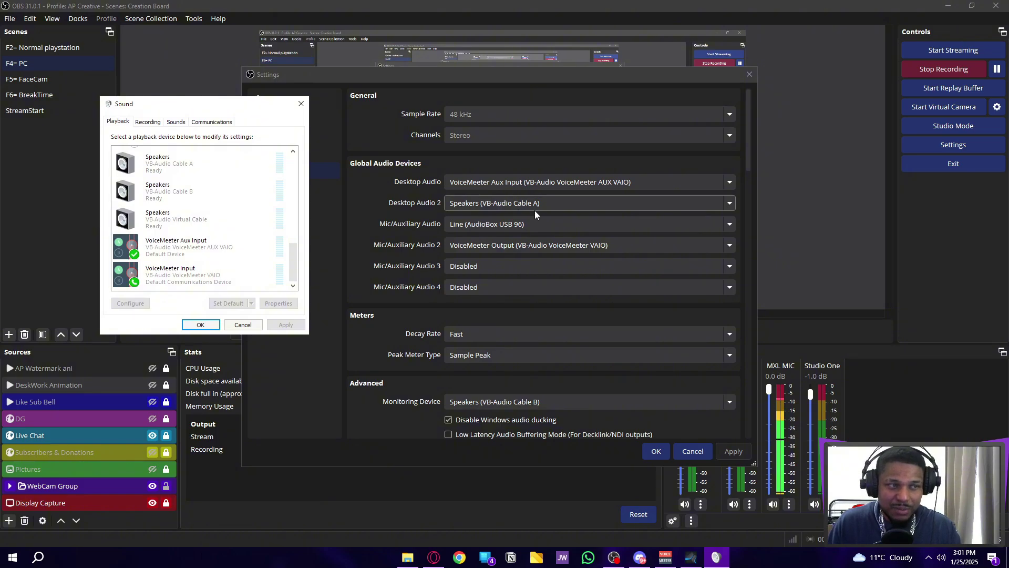
Compare the Discord strip's input device in Voicemeeter with the Desktop Audio 2 device in OBS.
key(alt+Tab)
click(576, 133)
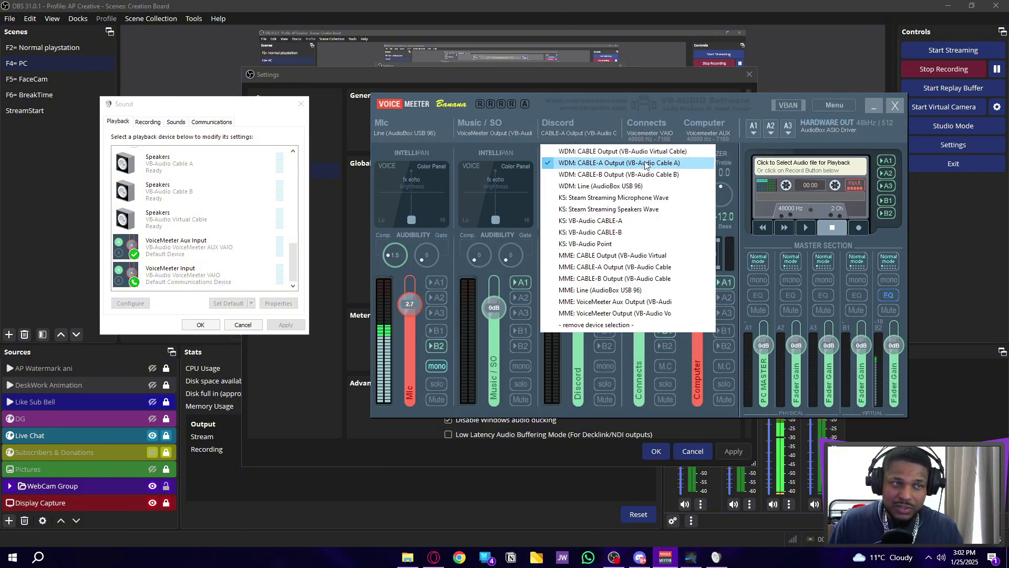
key(alt+Tab)
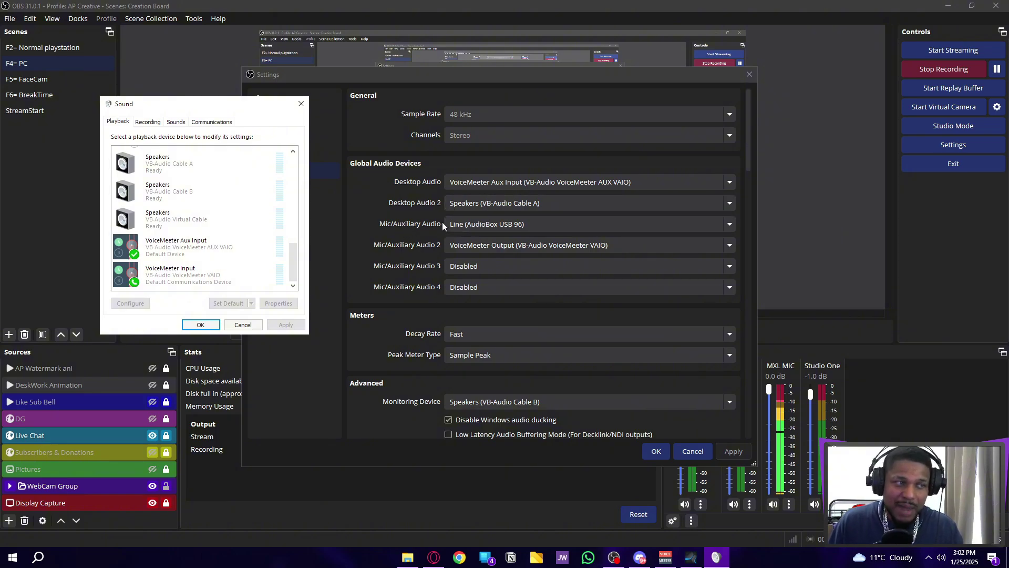
Review the Mic/Auxiliary Audio and Mic/Auxiliary Audio 2 device choices in OBS, recheck the global audio devices, and close the settings.
click(489, 225)
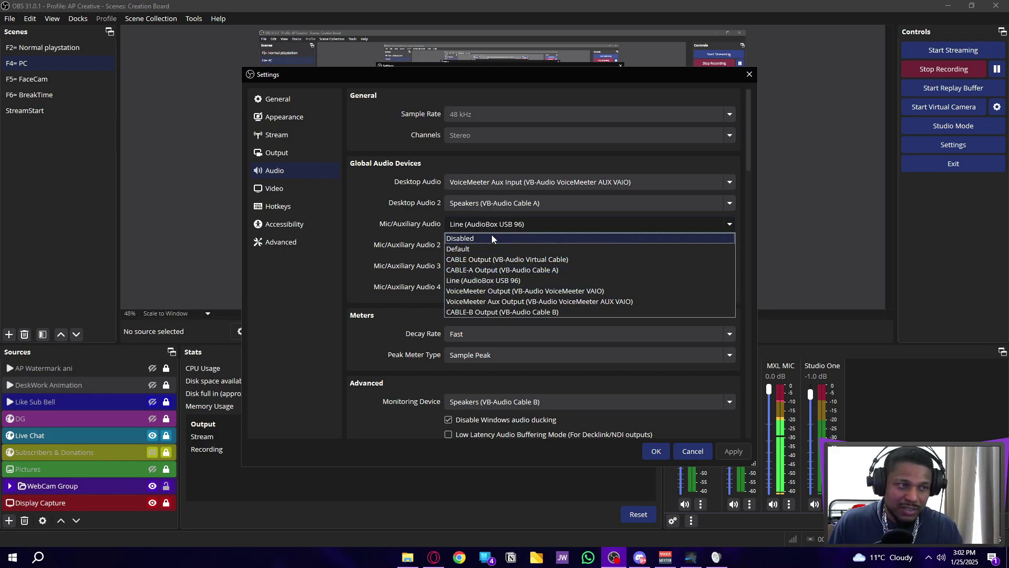
click(444, 239)
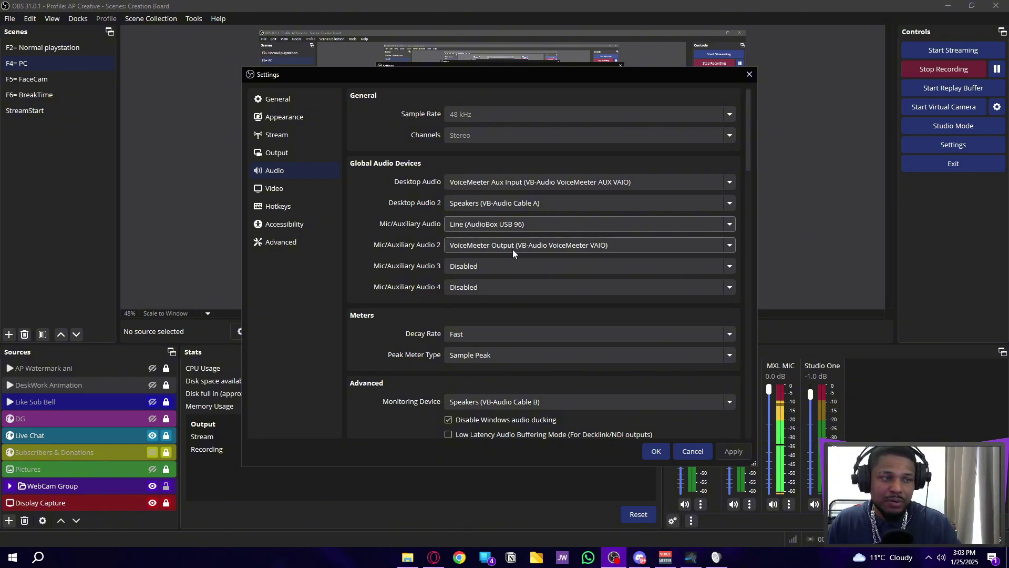
click(525, 247)
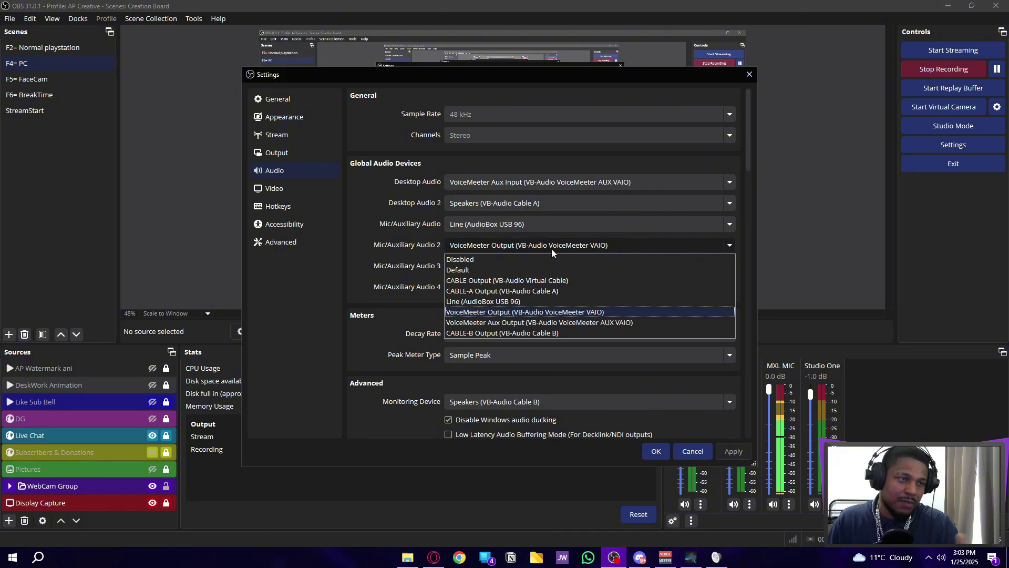
key(Escape)
key(Escape)
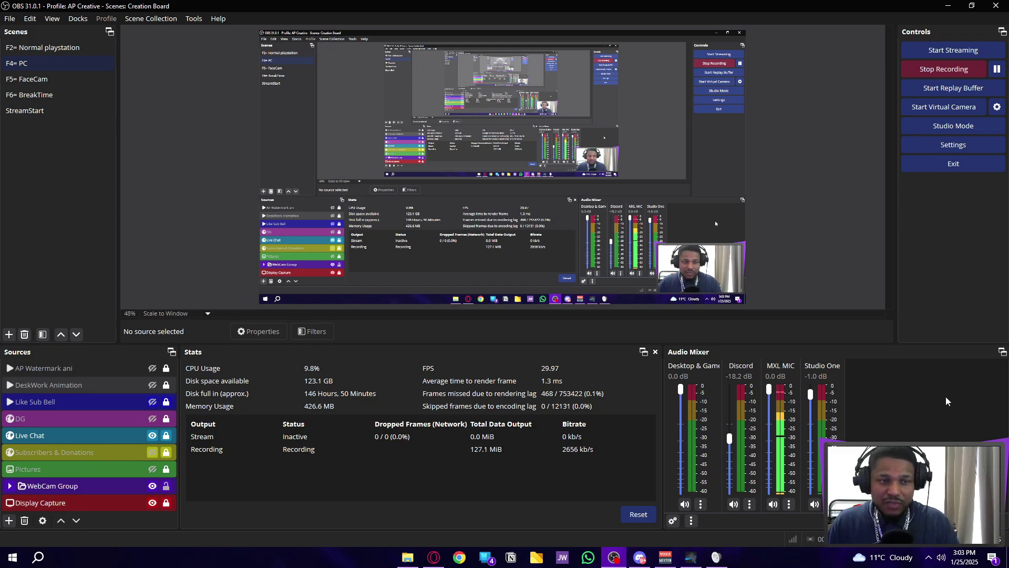
click(953, 144)
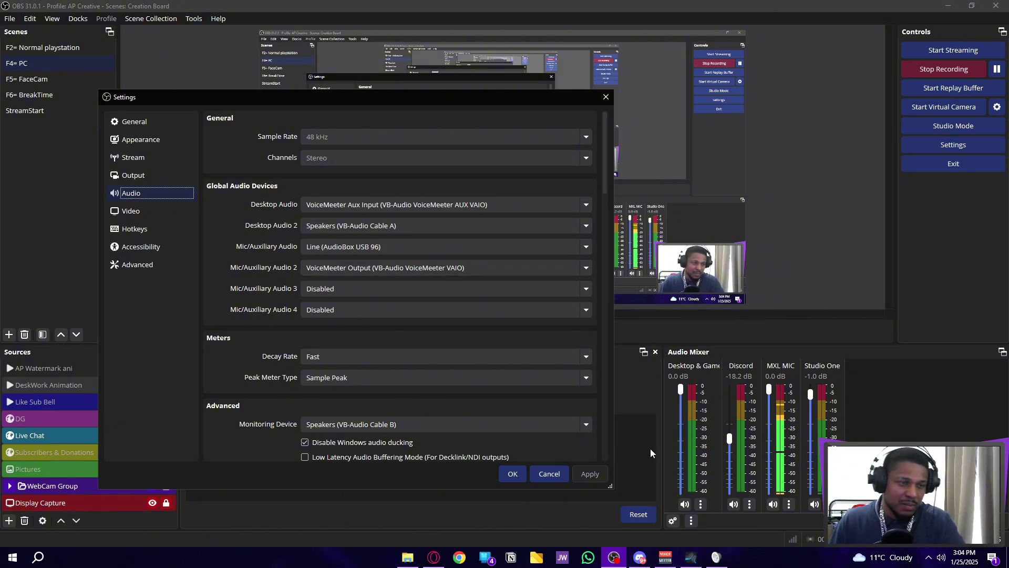
key(Escape)
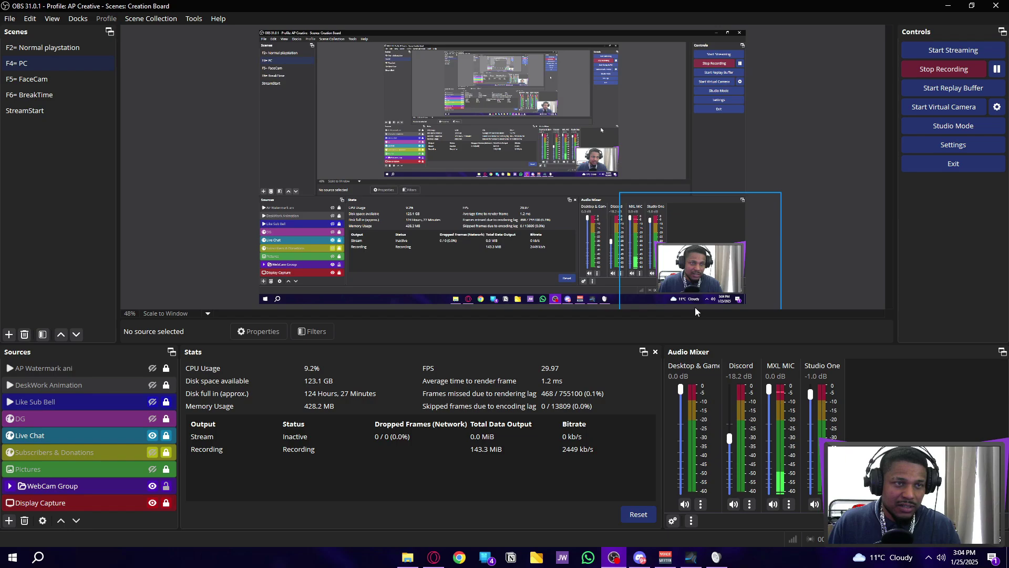
Start song playback in Studio One and check the Studio One level in the OBS audio mixer.
click(694, 562)
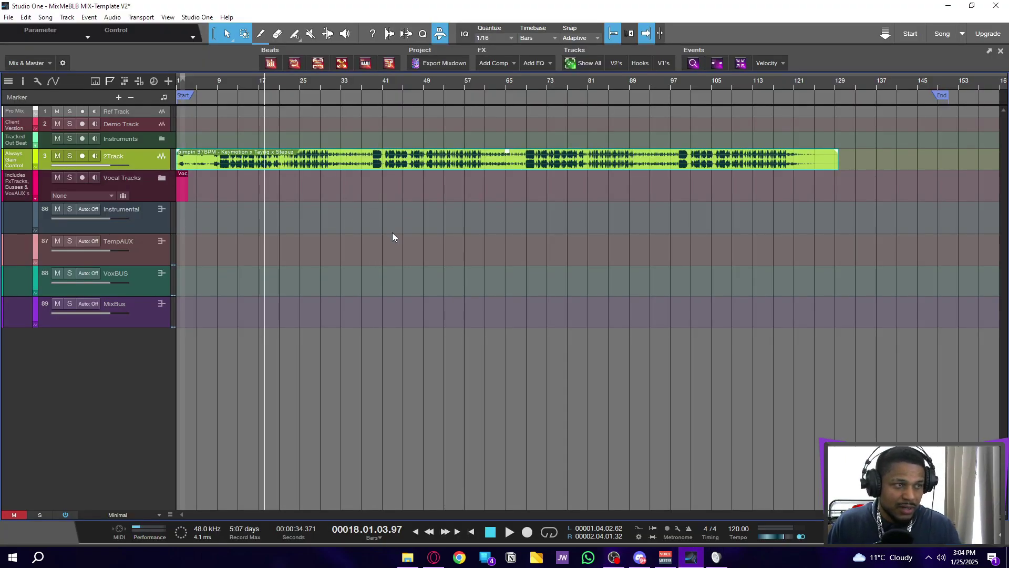
key(space)
click(973, 6)
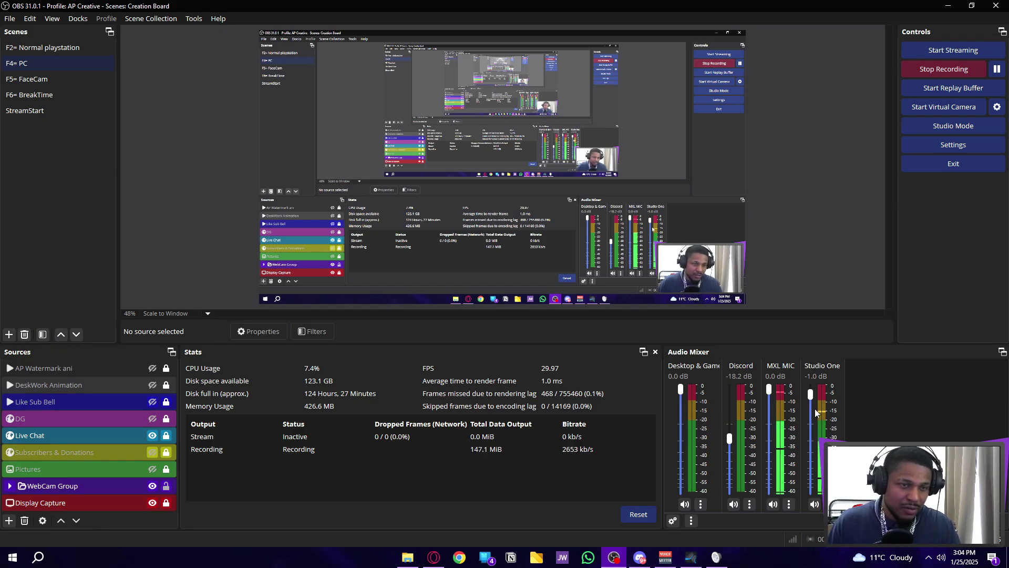
Try AudioBox as the audio device in Studio One and check the Studio One level in the OBS mixer.
click(691, 557)
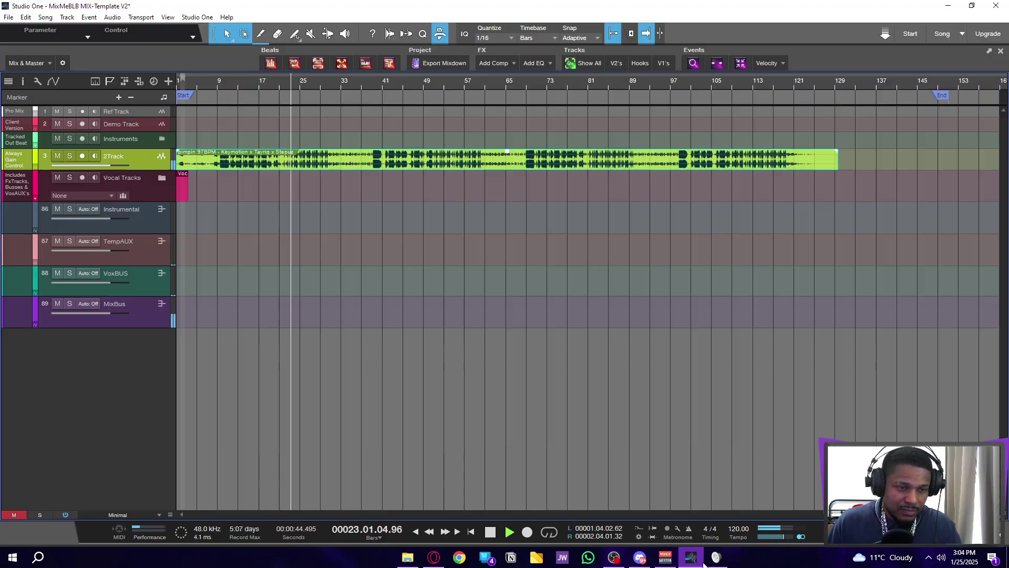
click(197, 17)
click(220, 157)
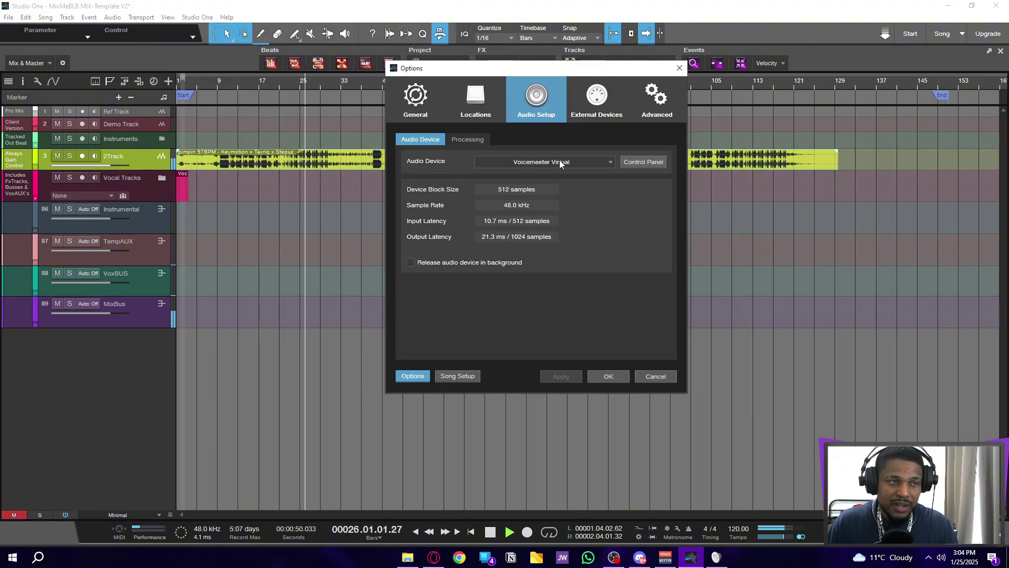
click(559, 160)
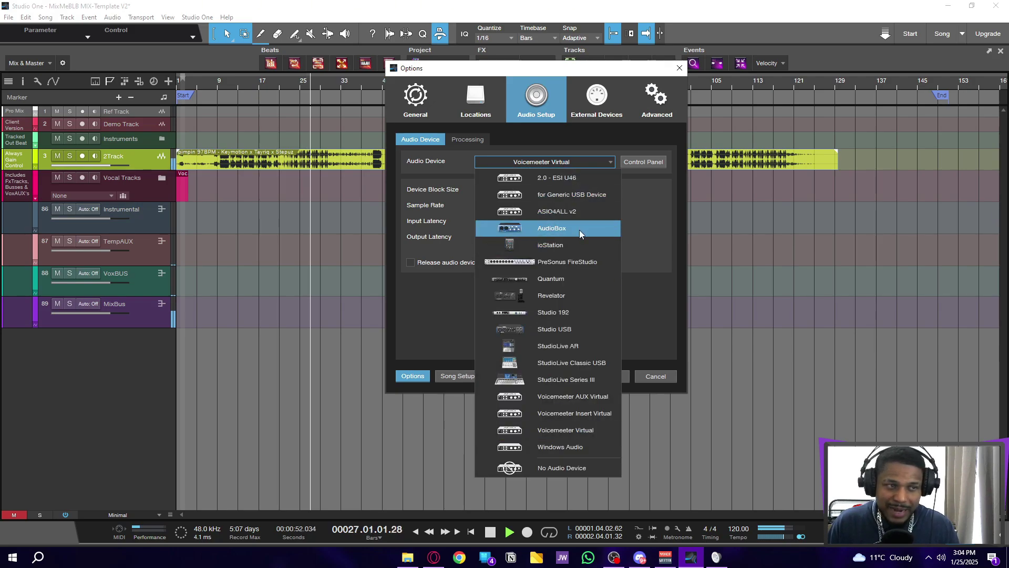
key(Escape)
click(609, 377)
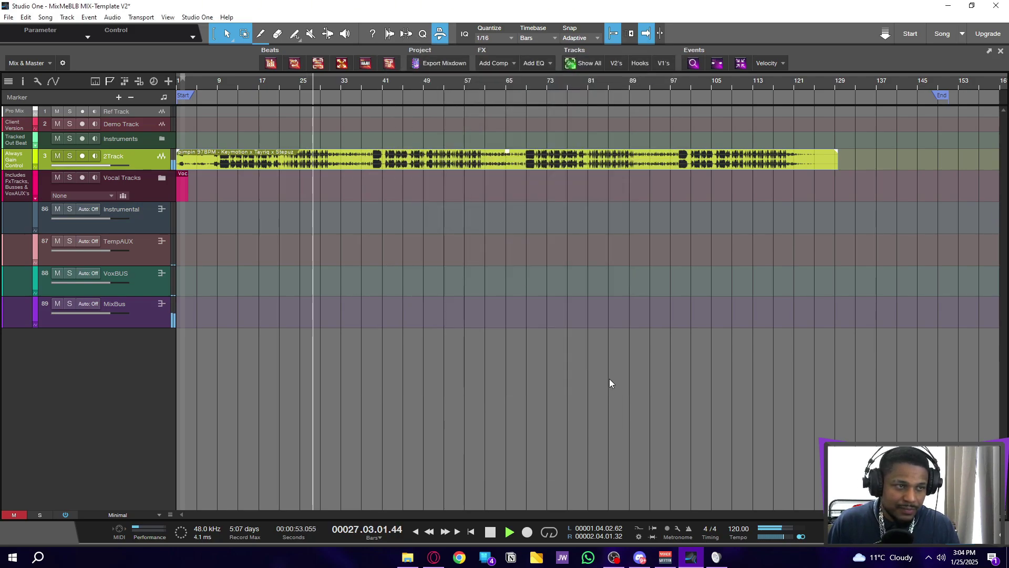
click(640, 557)
click(614, 557)
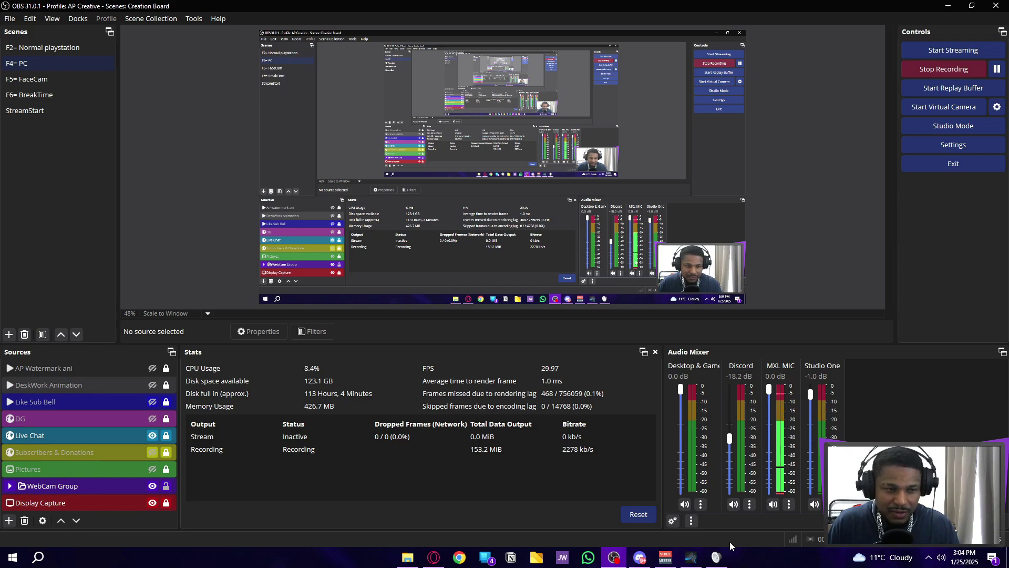
Set the audio device in Studio One to Voicemeeter Virtual and confirm the options.
click(691, 557)
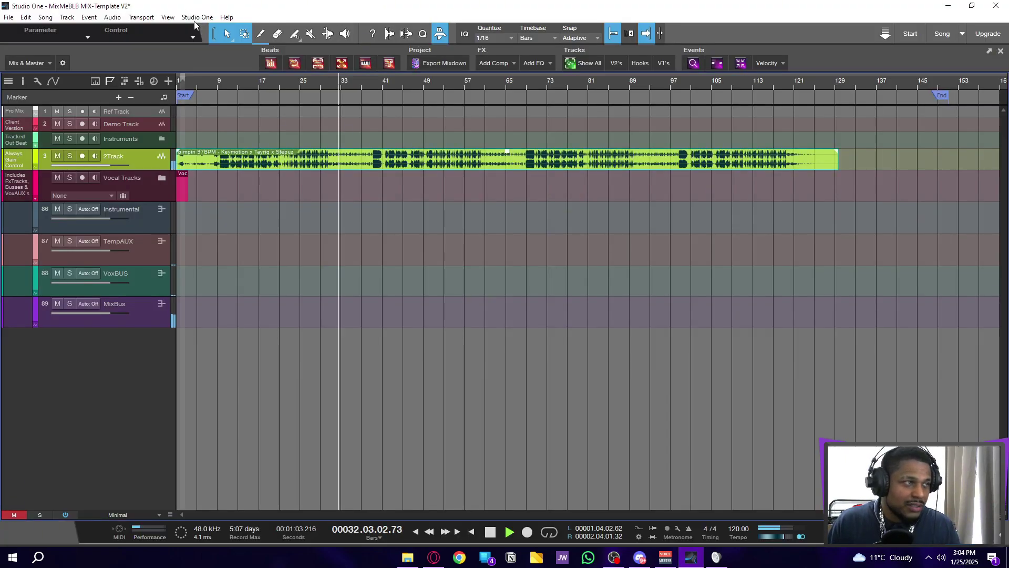
click(198, 17)
click(211, 138)
click(550, 161)
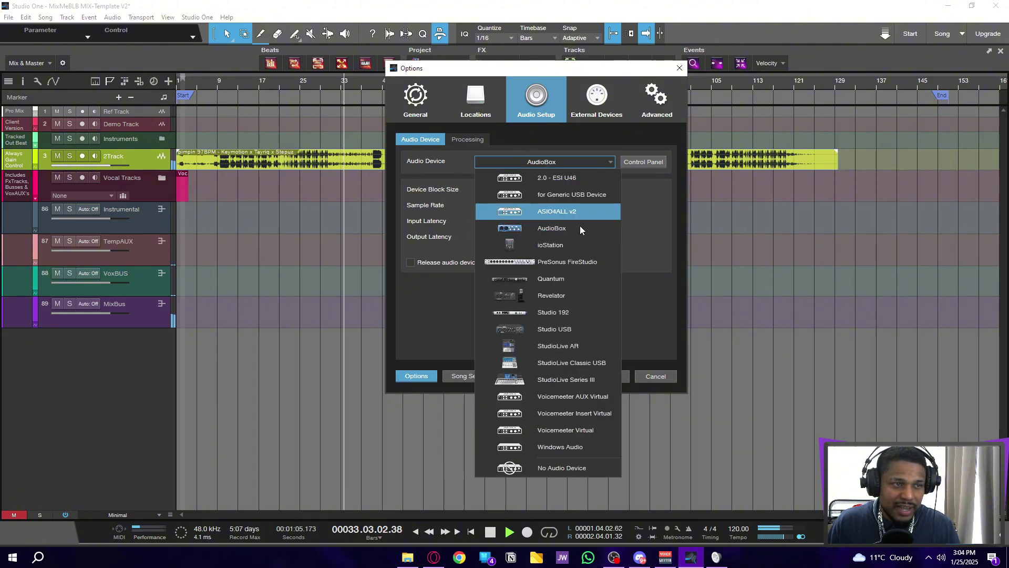
click(566, 431)
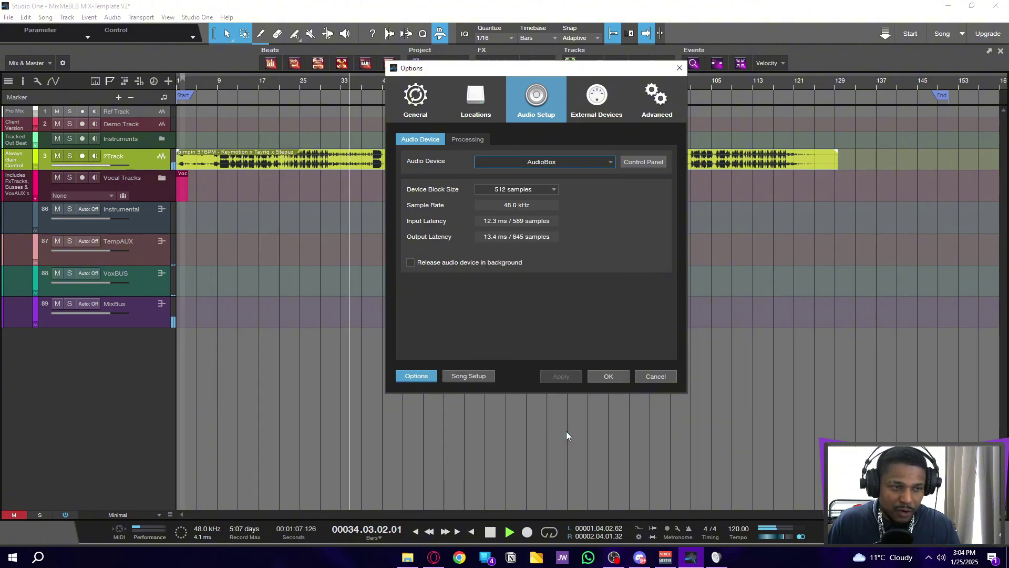
click(608, 378)
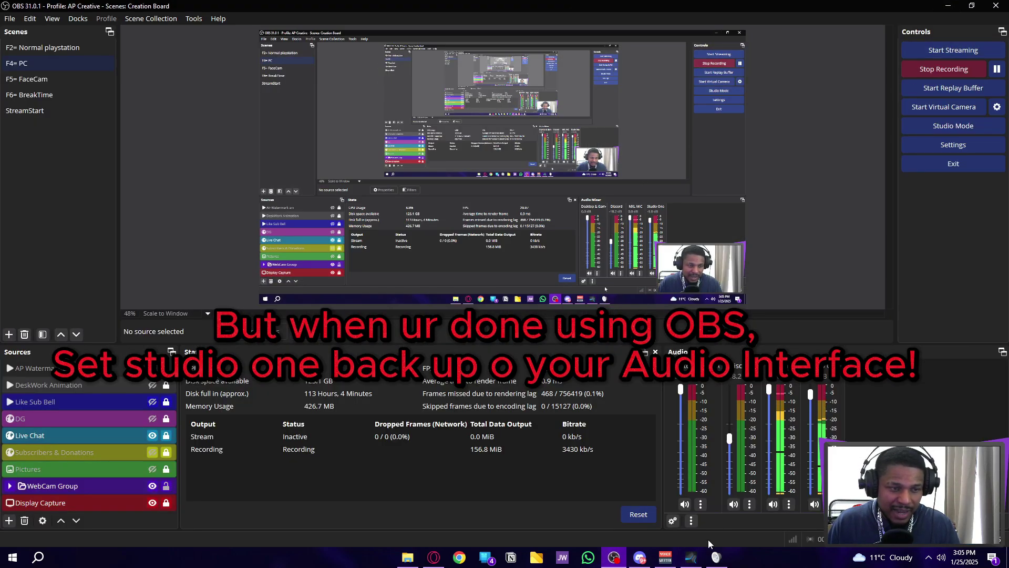
Compare the Voicemeeter input strips with the OBS mixer sources and check the Discord strip's input device.
click(665, 558)
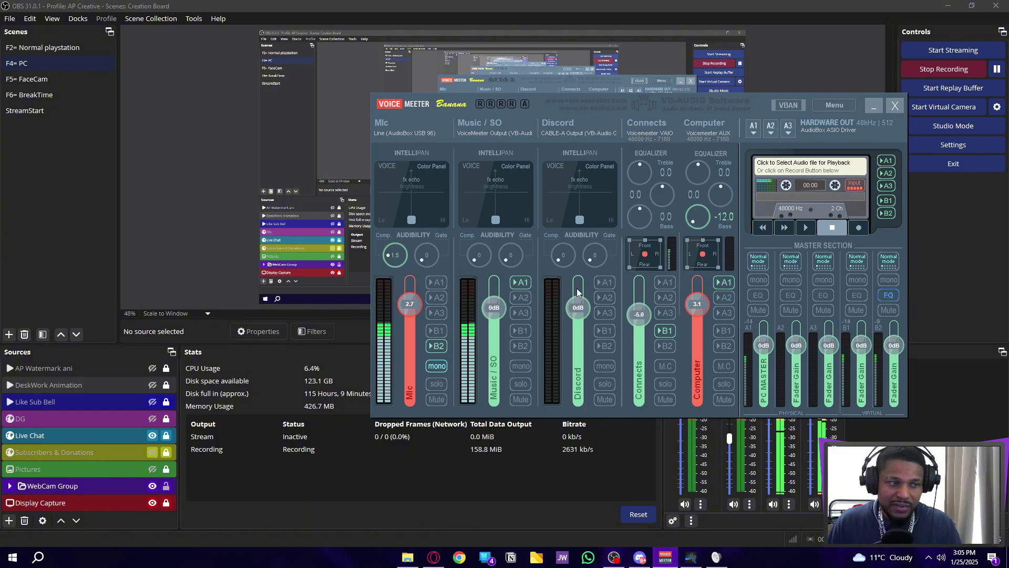
click(874, 107)
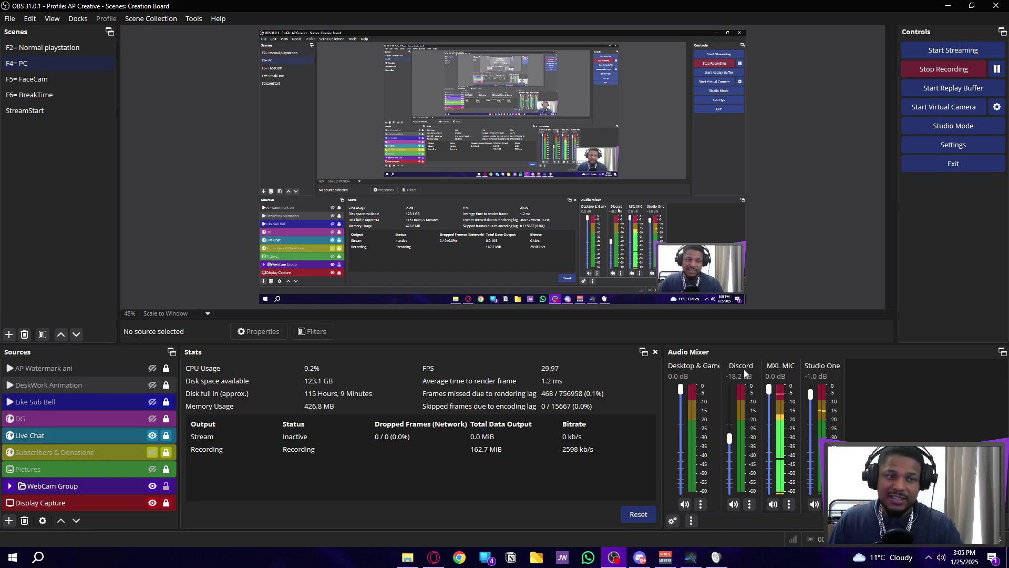
mouse_move(666, 556)
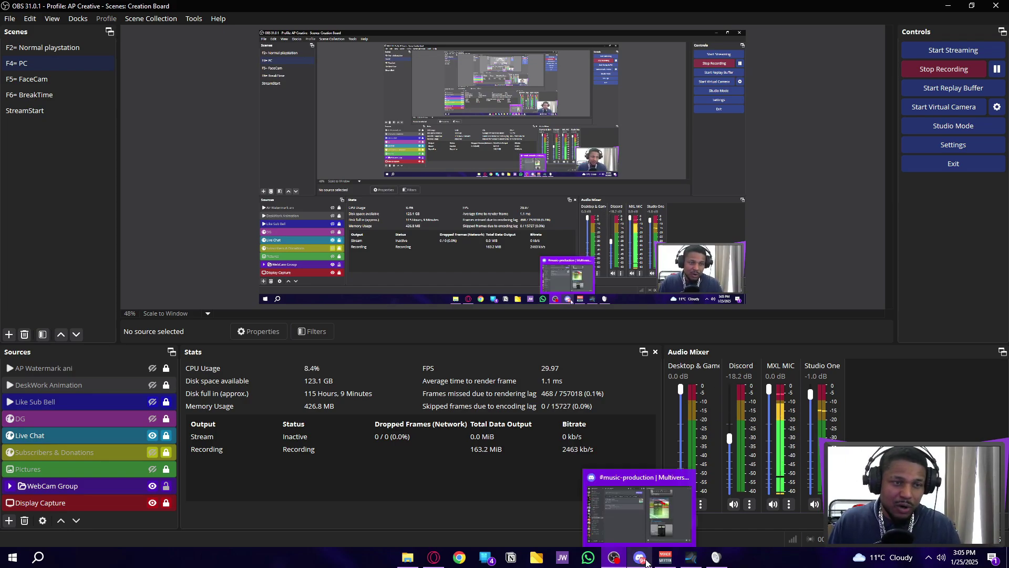
click(665, 538)
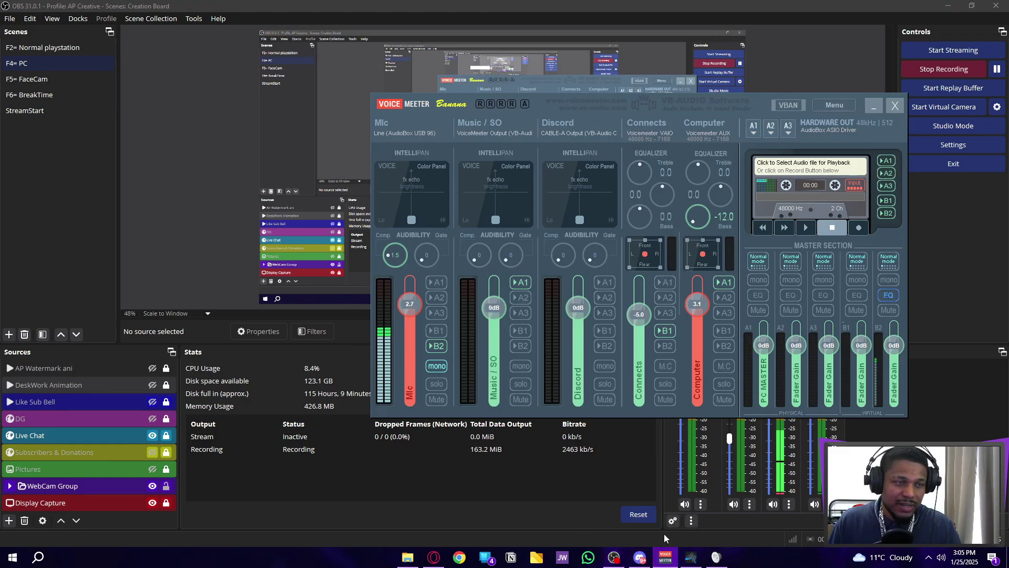
click(581, 132)
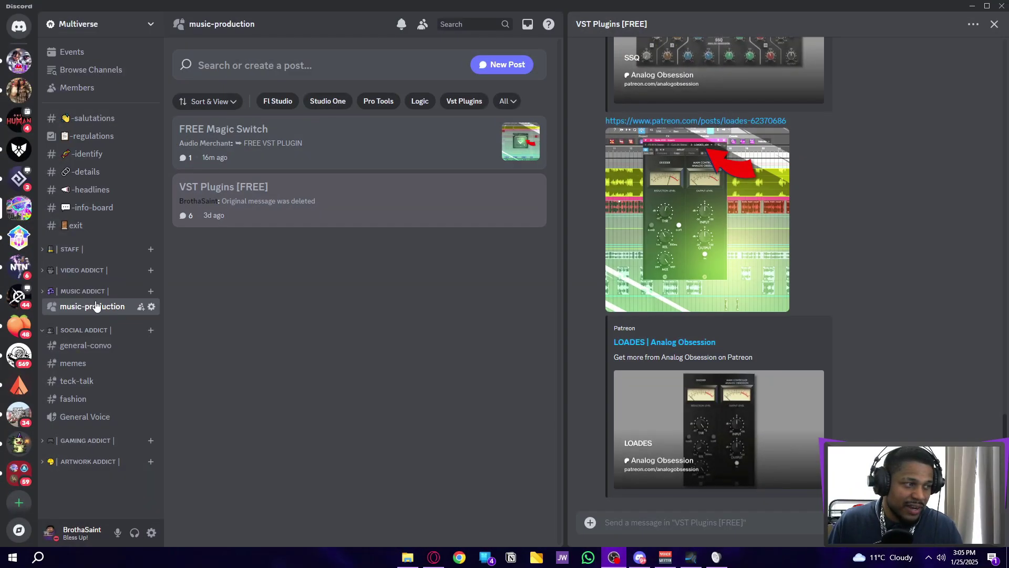
Open the Voice & Video settings in Discord and compare its output device with the Discord strip's input in Voicemeeter.
click(152, 532)
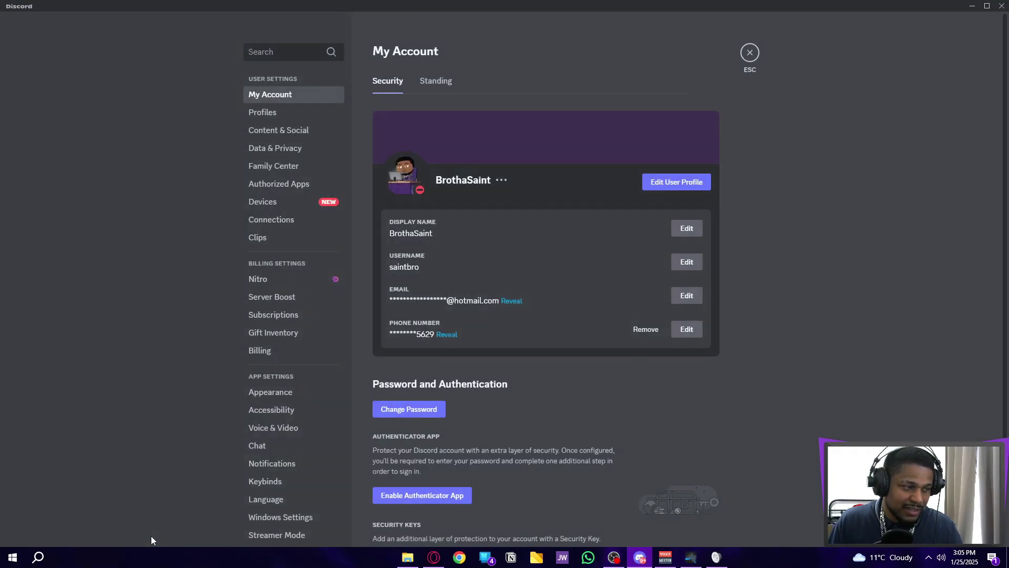
click(268, 431)
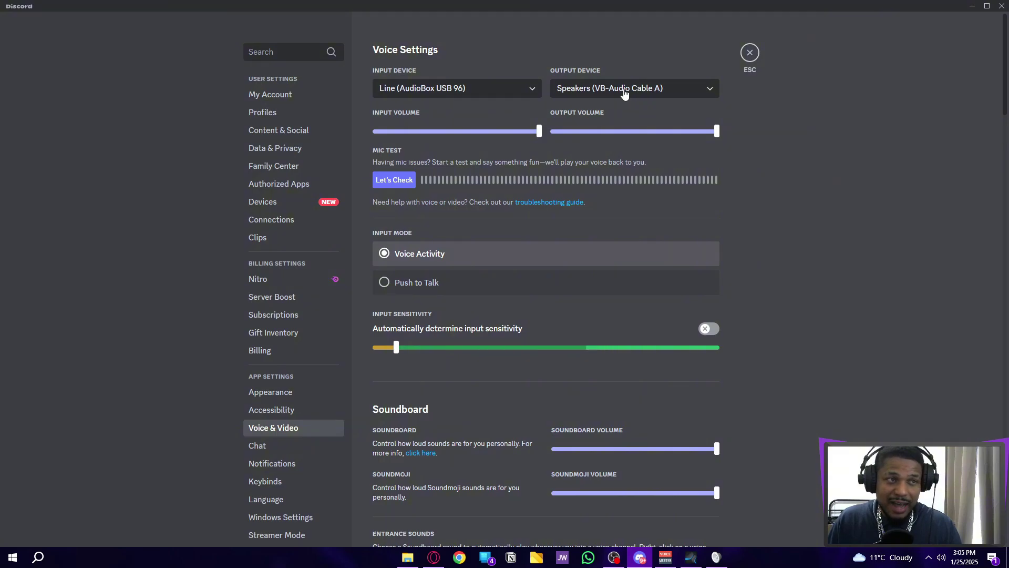
click(661, 555)
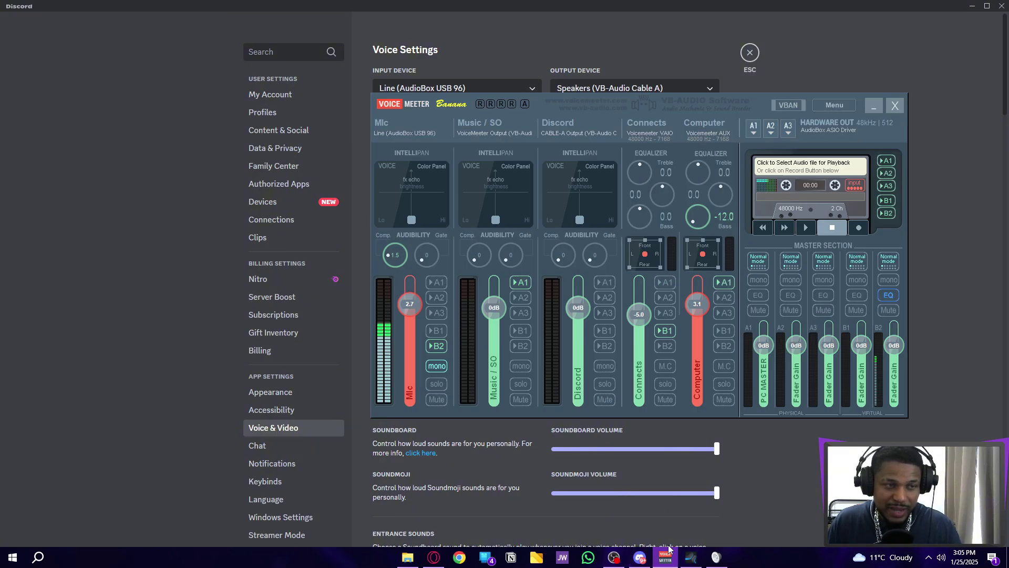
click(580, 134)
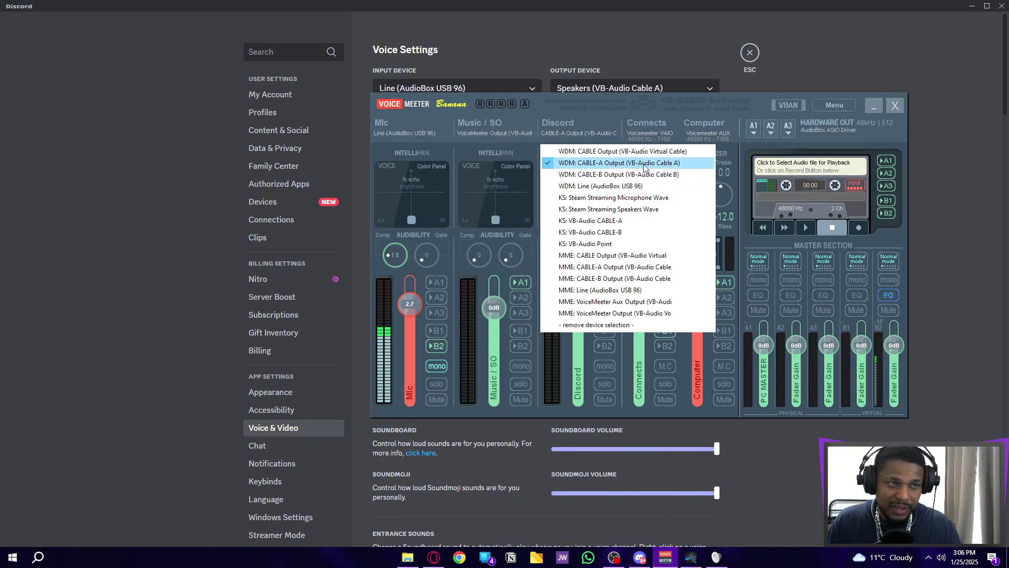
click(608, 74)
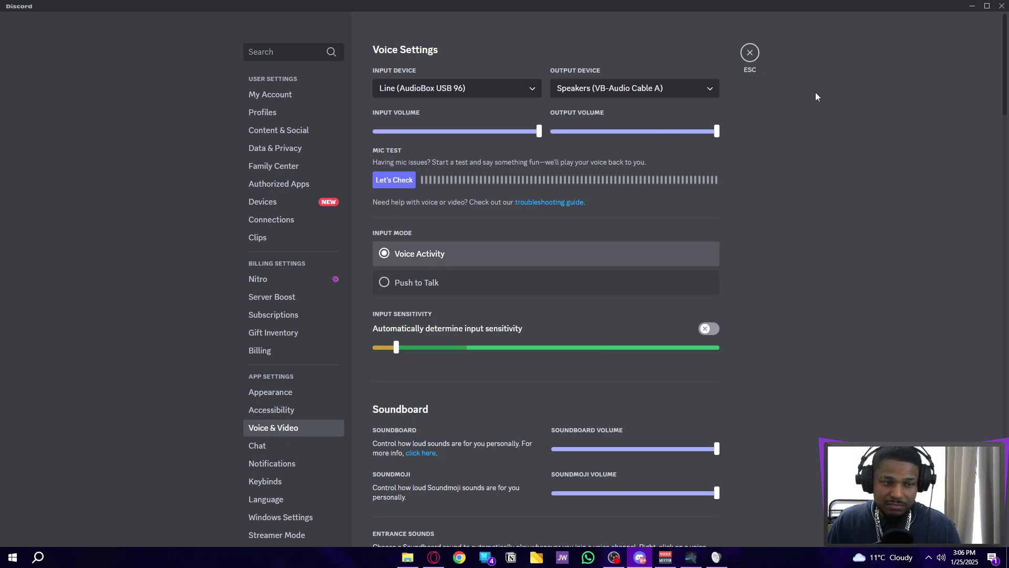
key(Escape)
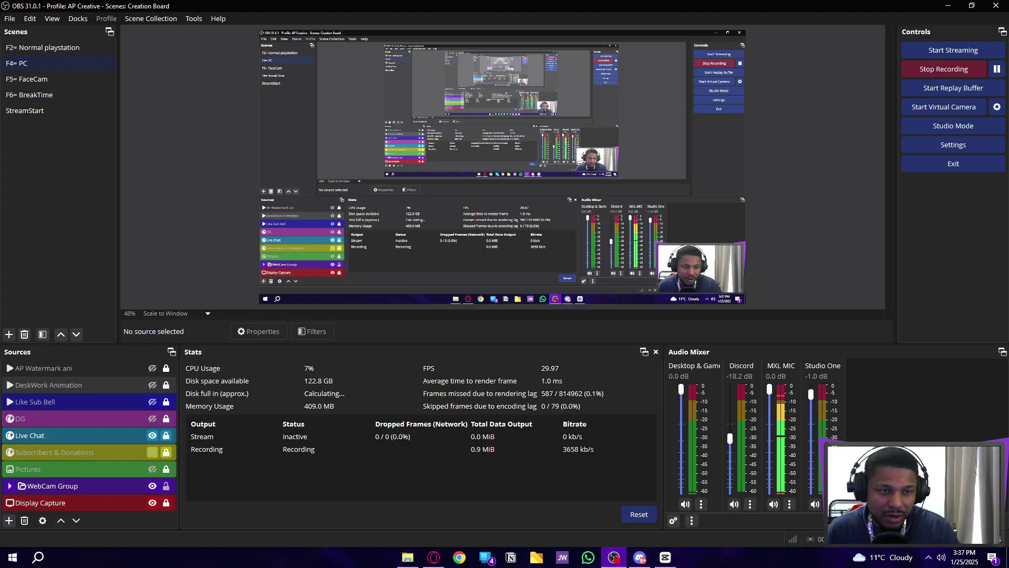
Review the track assignments of all four audio sources in the Advanced Audio Properties of OBS, and close the dialog.
right_click(898, 403)
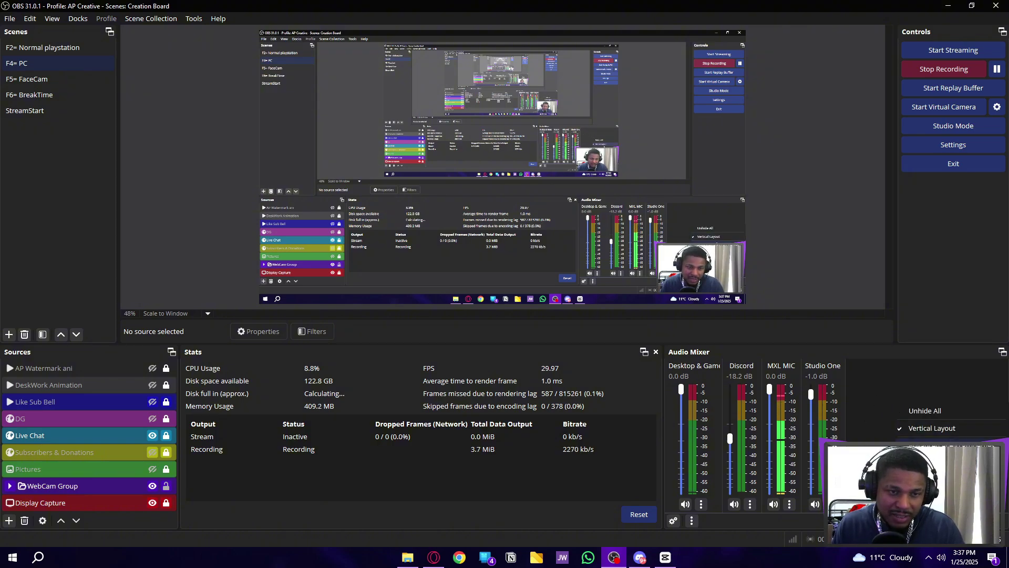
click(931, 446)
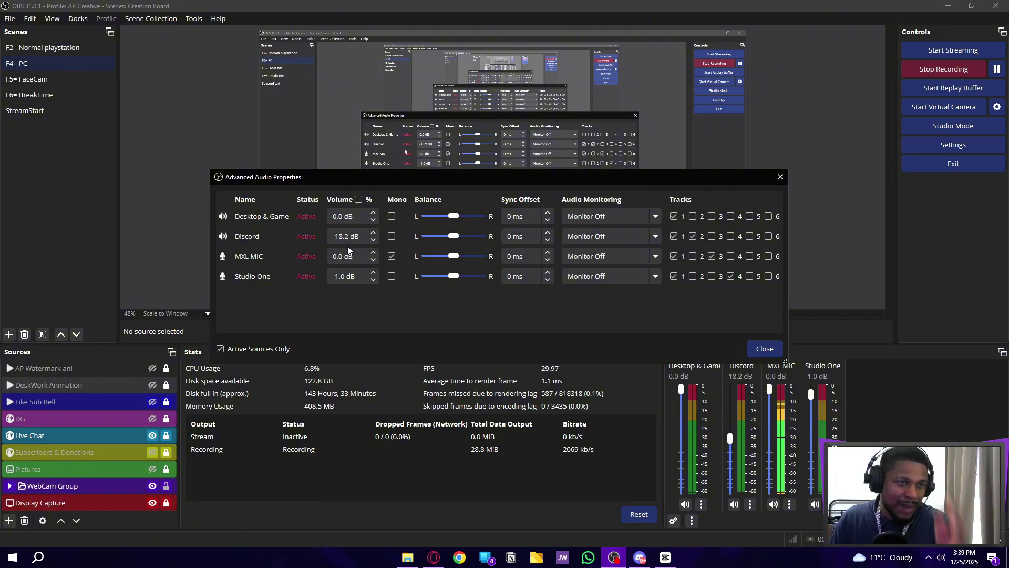
click(731, 275)
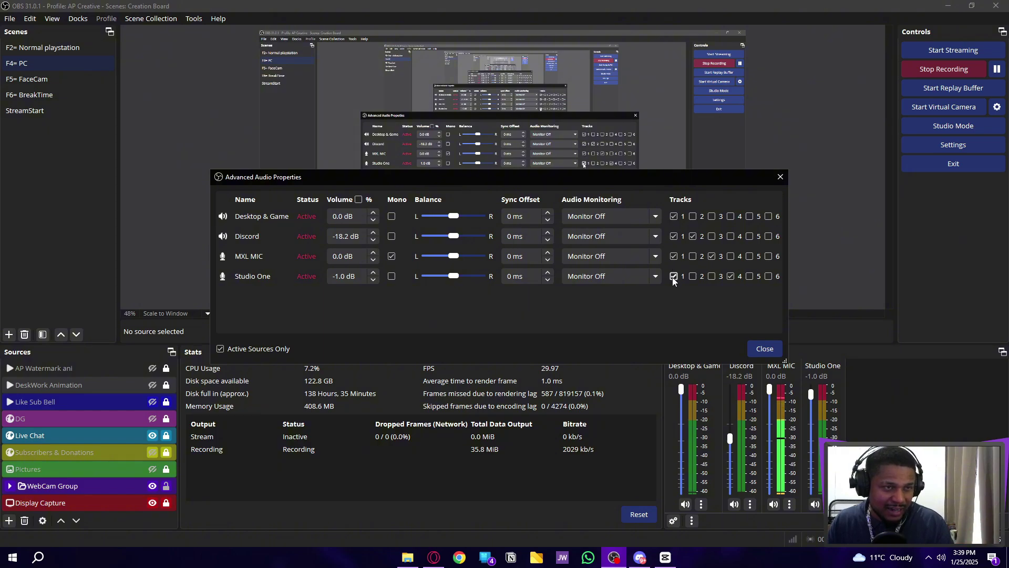
click(674, 236)
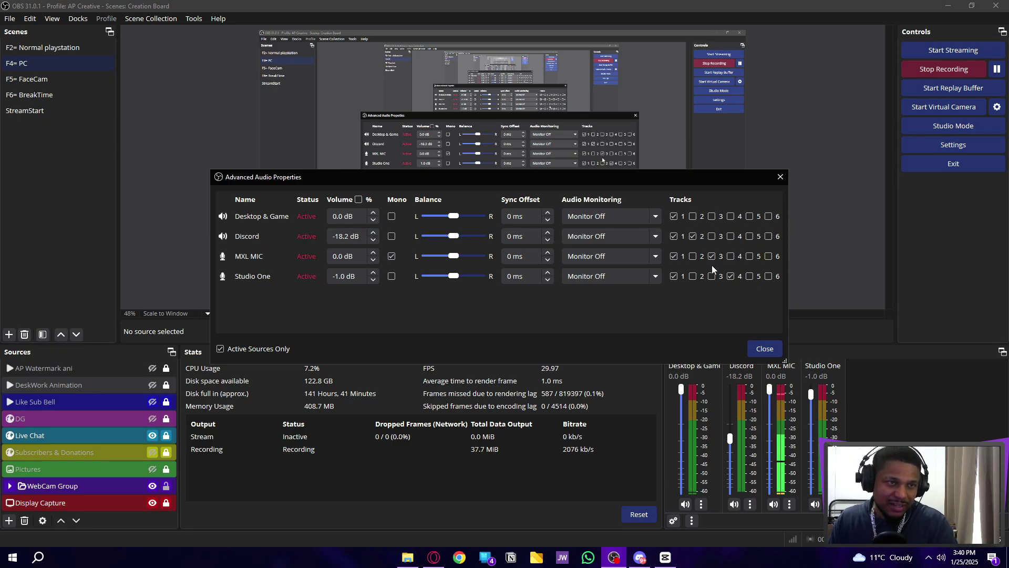
click(765, 349)
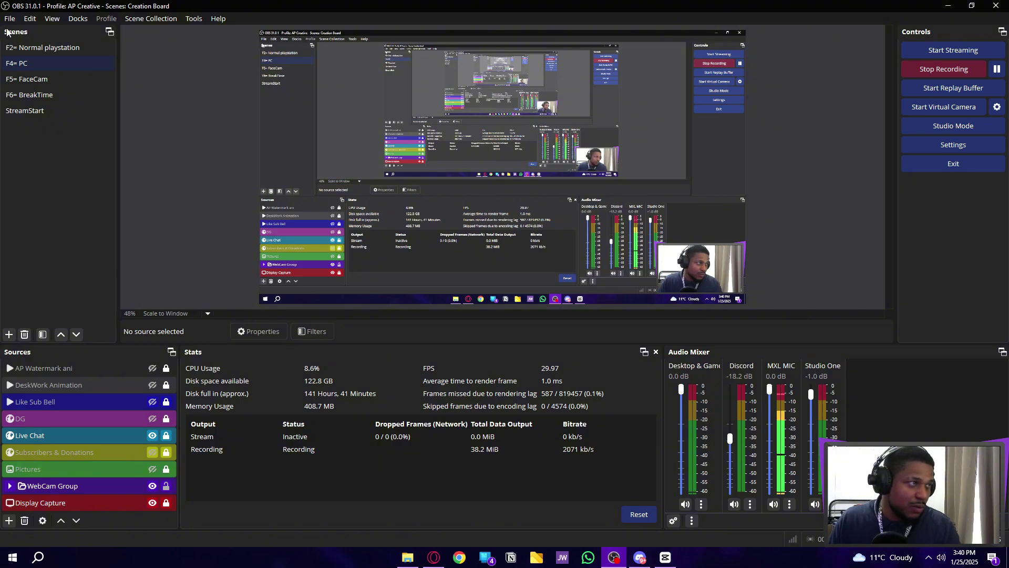
Review the Recording, Audio and Replay Buffer output settings in OBS, including the audio track names.
click(10, 19)
click(31, 70)
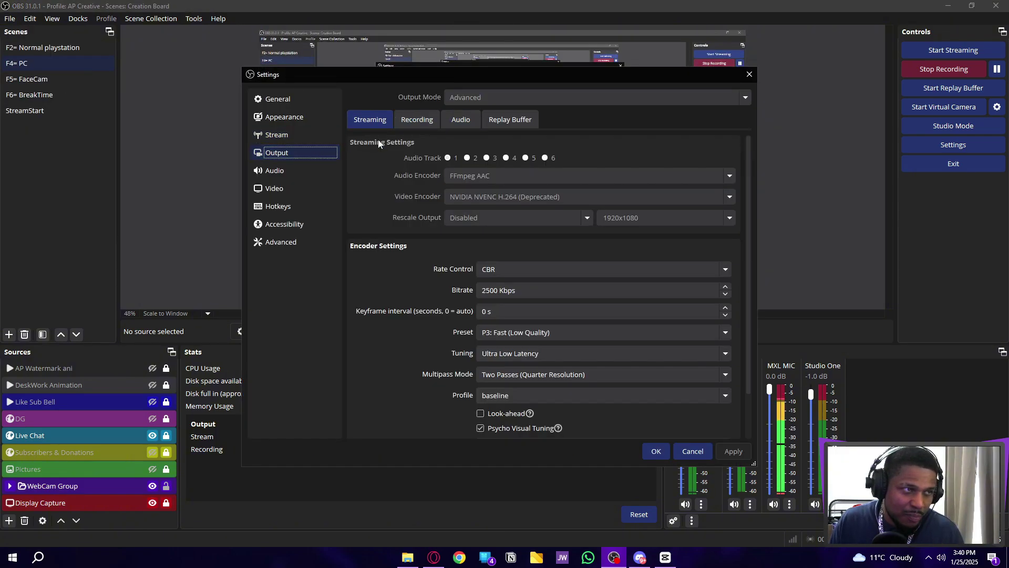
click(424, 122)
click(459, 120)
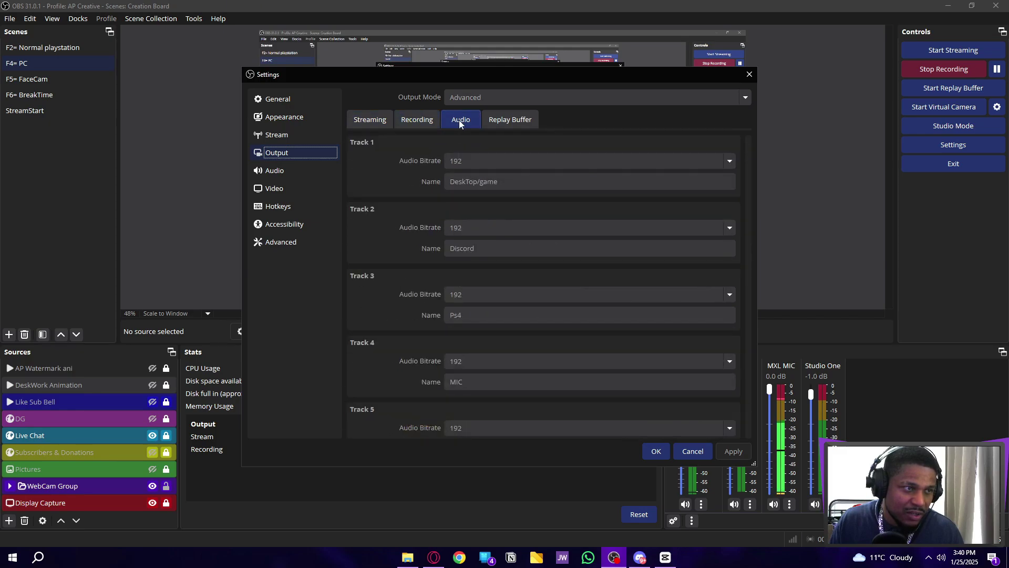
click(511, 120)
click(415, 124)
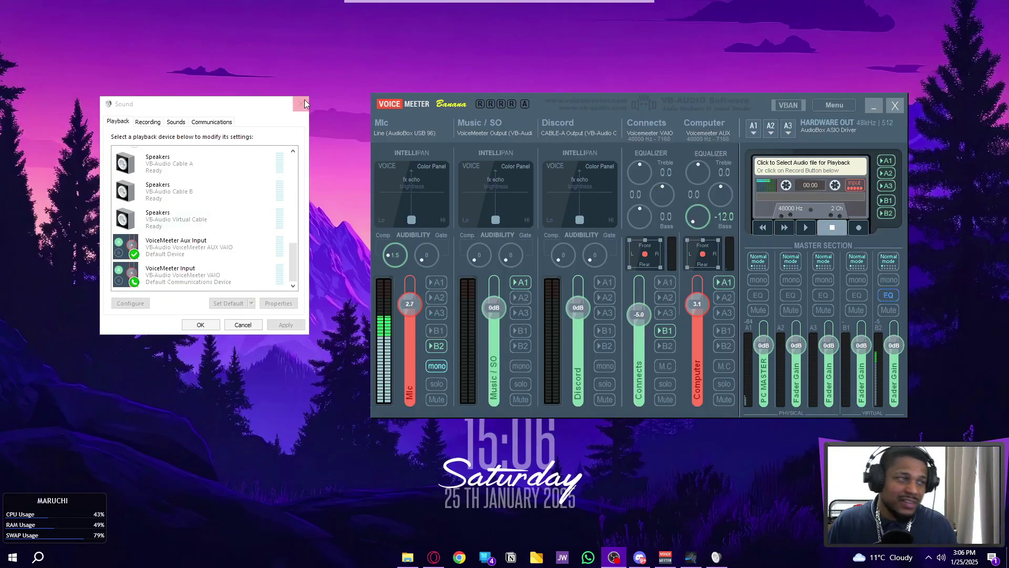
Clear away the Windows Sound dialog and the browser page, and view the identify channel of the Multiverse server in Discord.
click(299, 104)
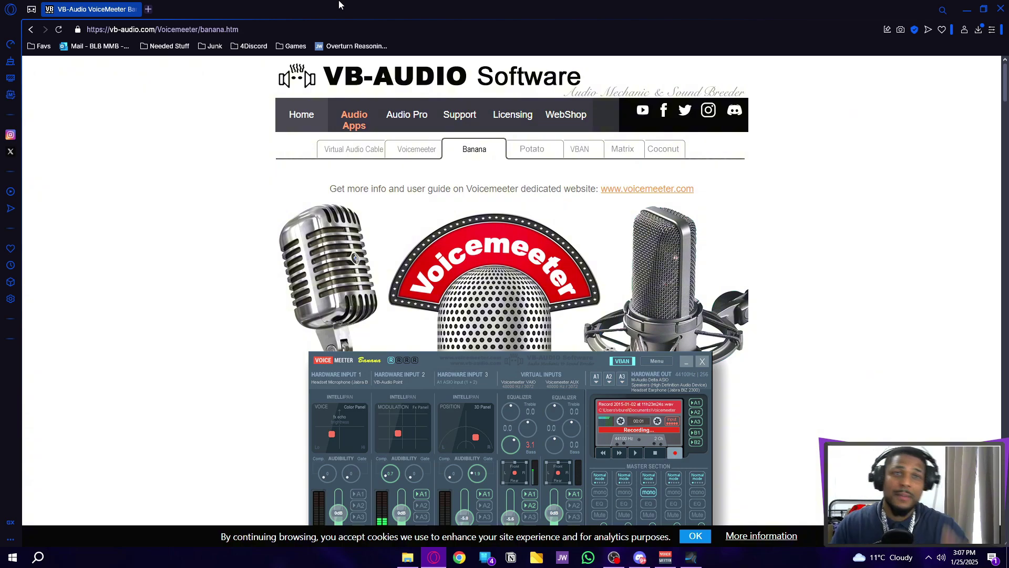
click(969, 12)
click(639, 557)
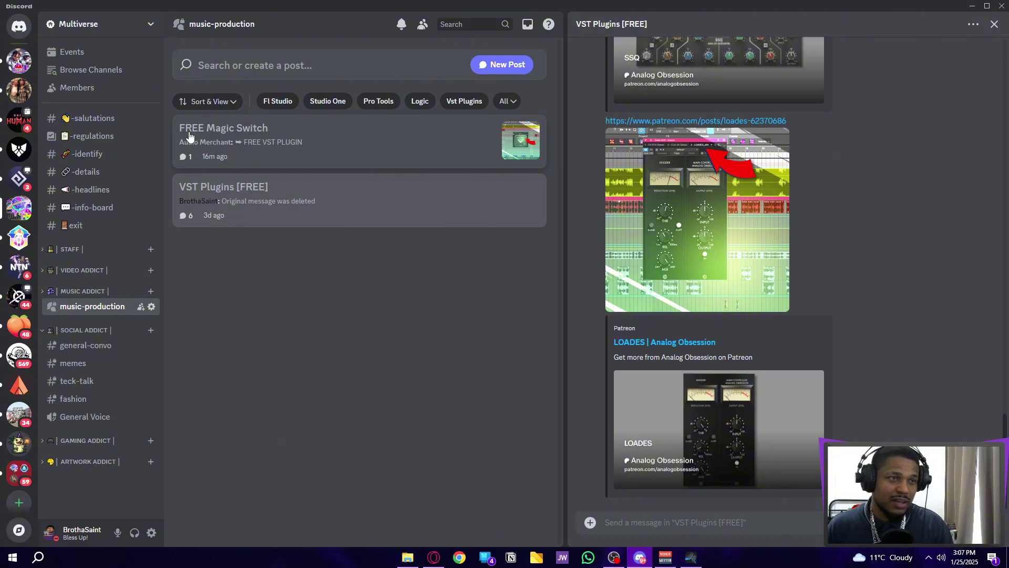
click(105, 153)
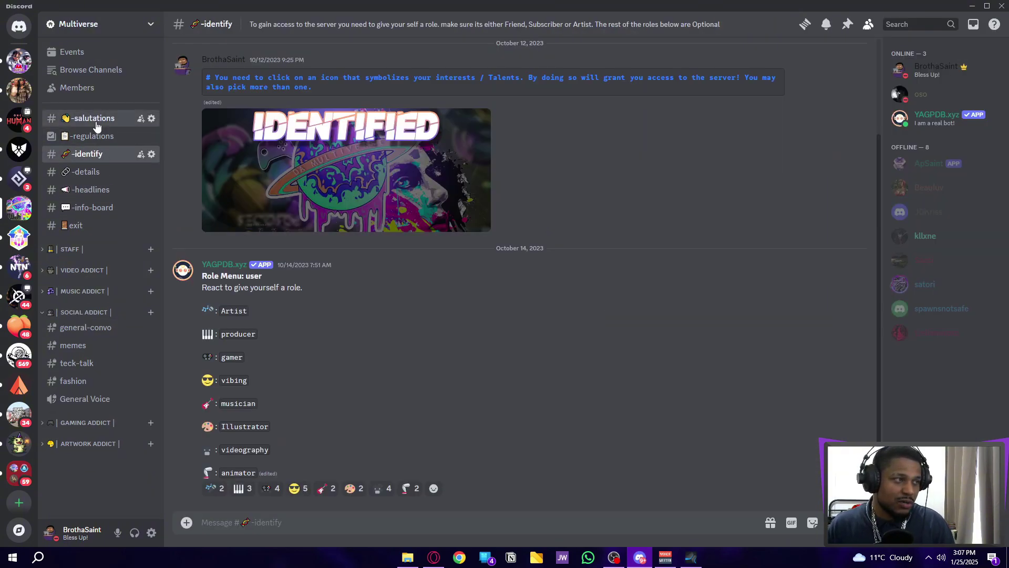
click(97, 125)
click(97, 157)
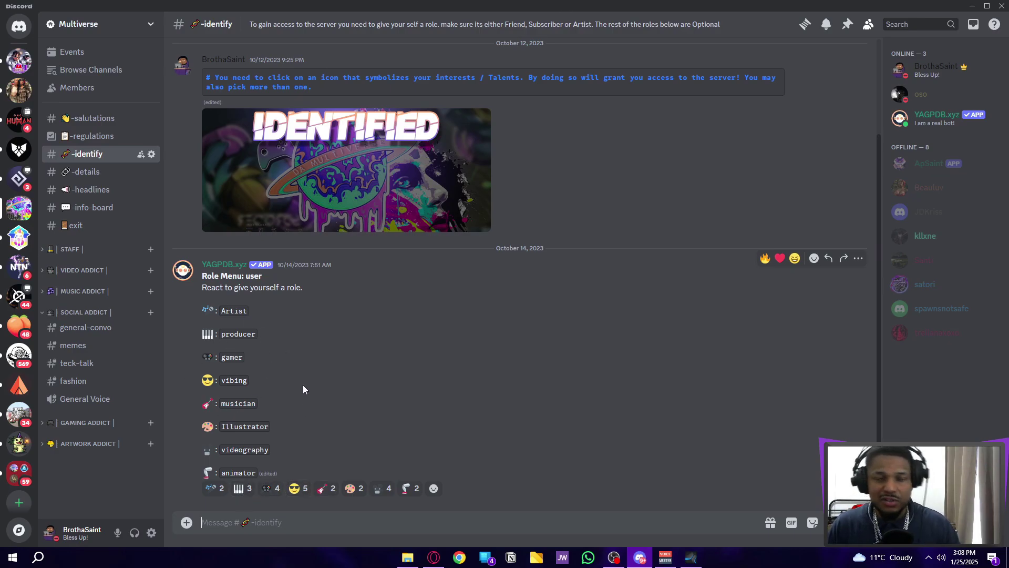
Look through the VST Plugins [FREE] post in the music-production channel under Music Addict, and minimize Discord.
click(83, 312)
click(83, 290)
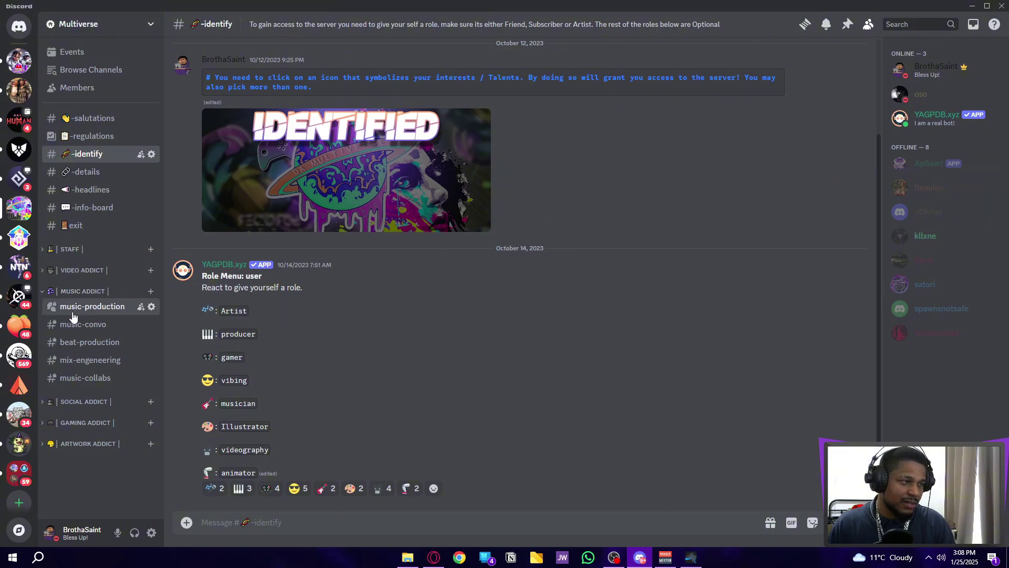
click(73, 312)
scroll(581, 320, down, 6)
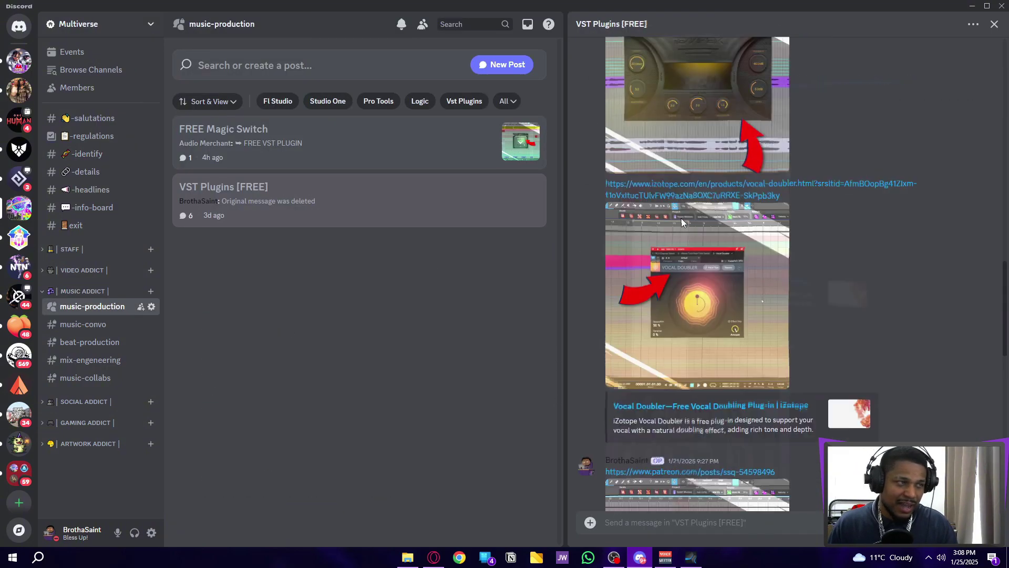
scroll(681, 219, up, 5)
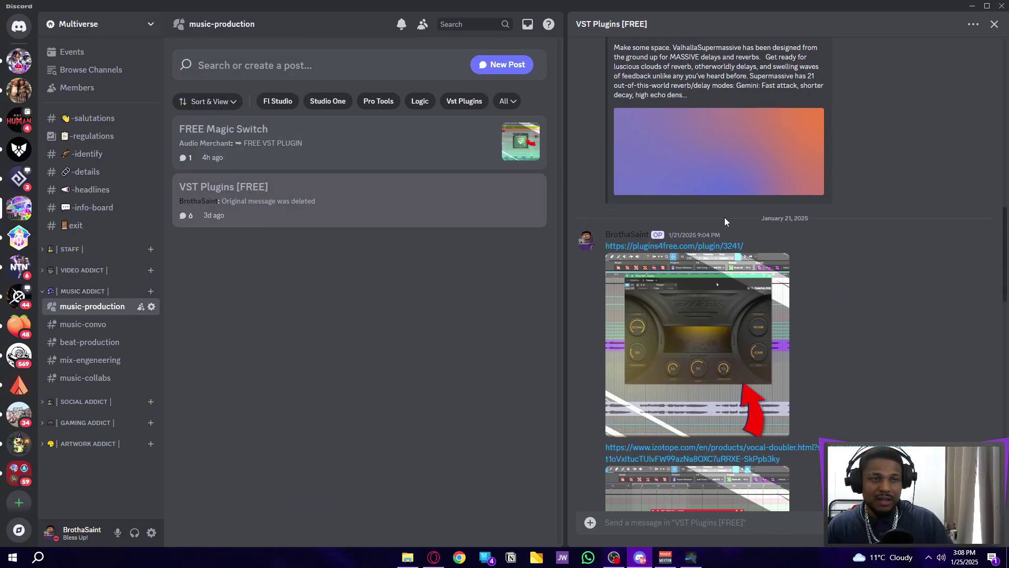
click(972, 6)
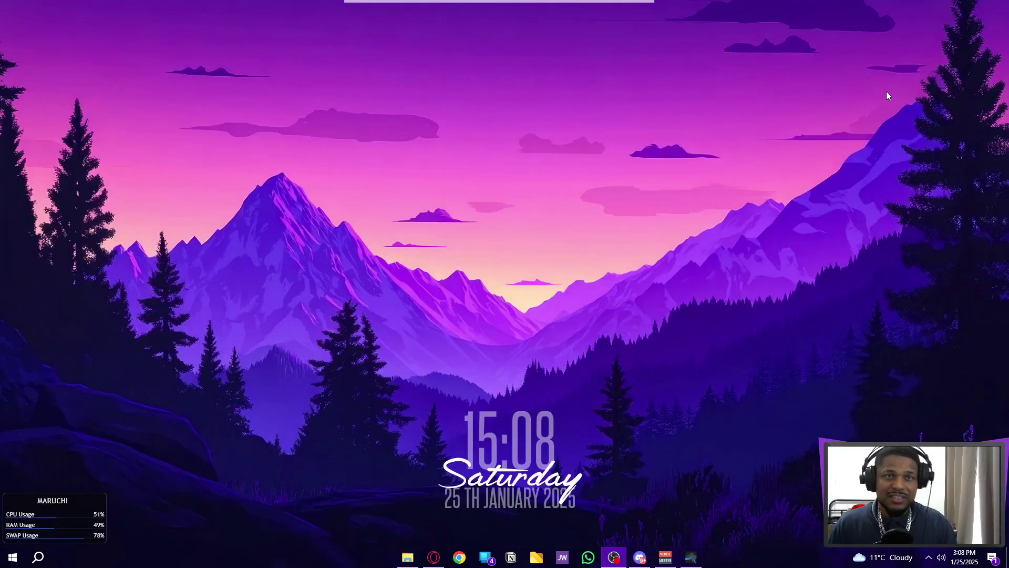